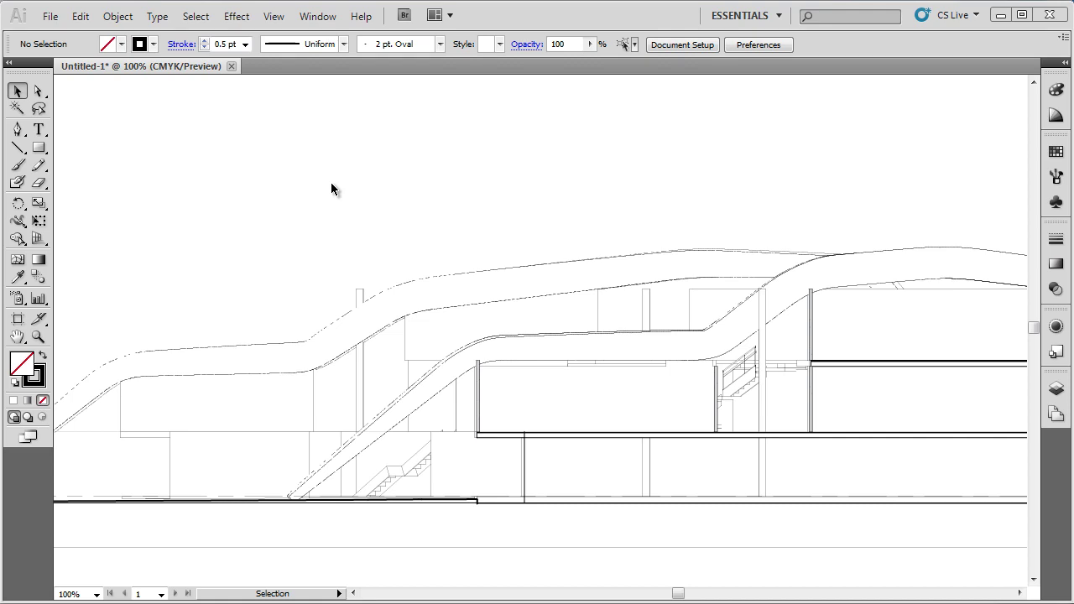
Show rulers via View > Rulers, then toggle them with Ctrl+R, leaving them hidden
click(280, 22)
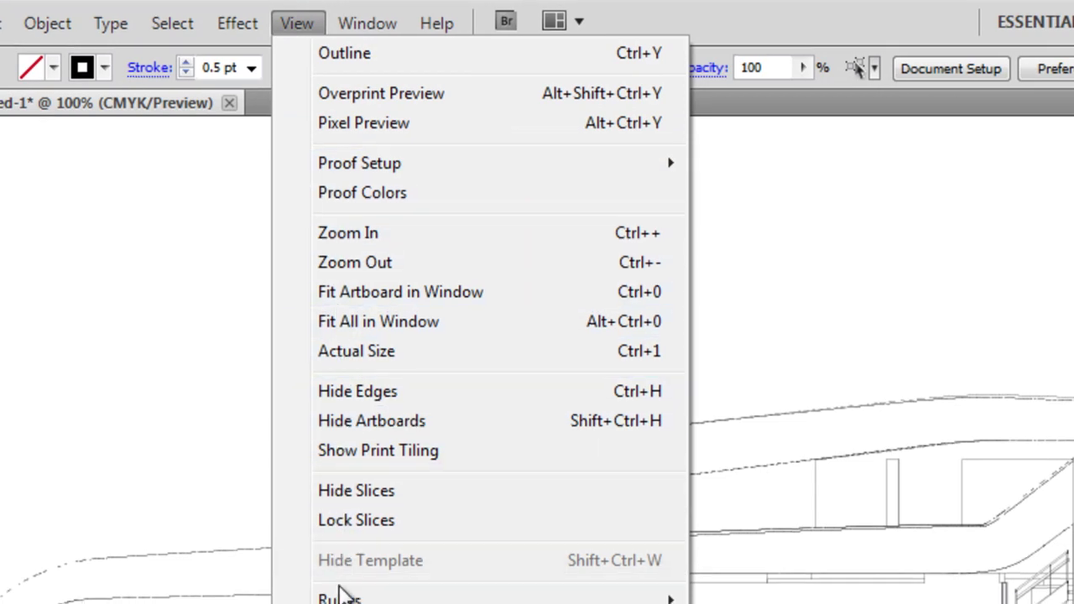
mouse_move(340, 601)
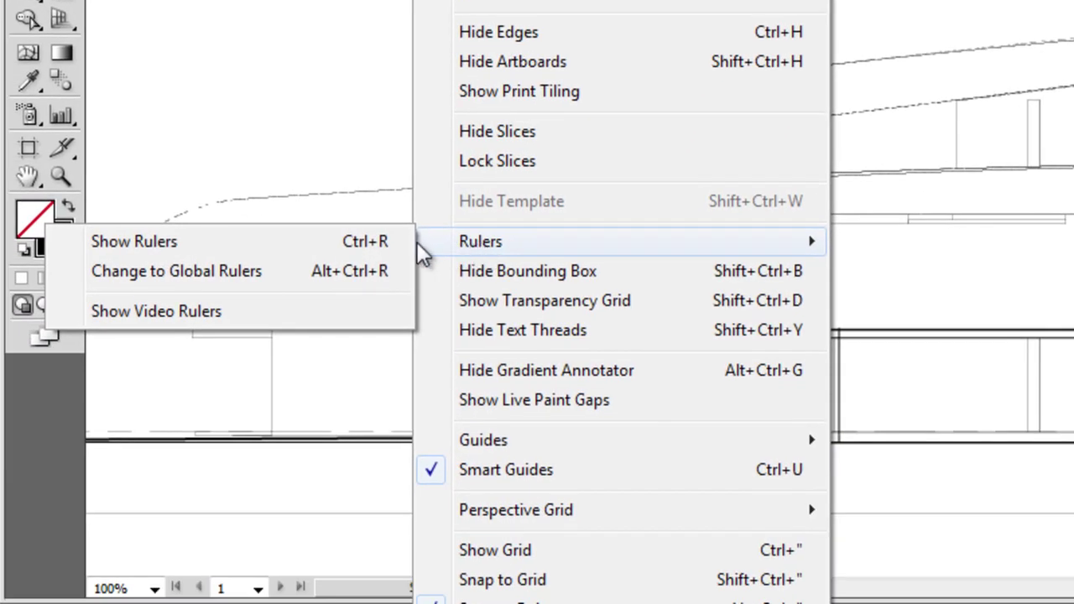
click(371, 244)
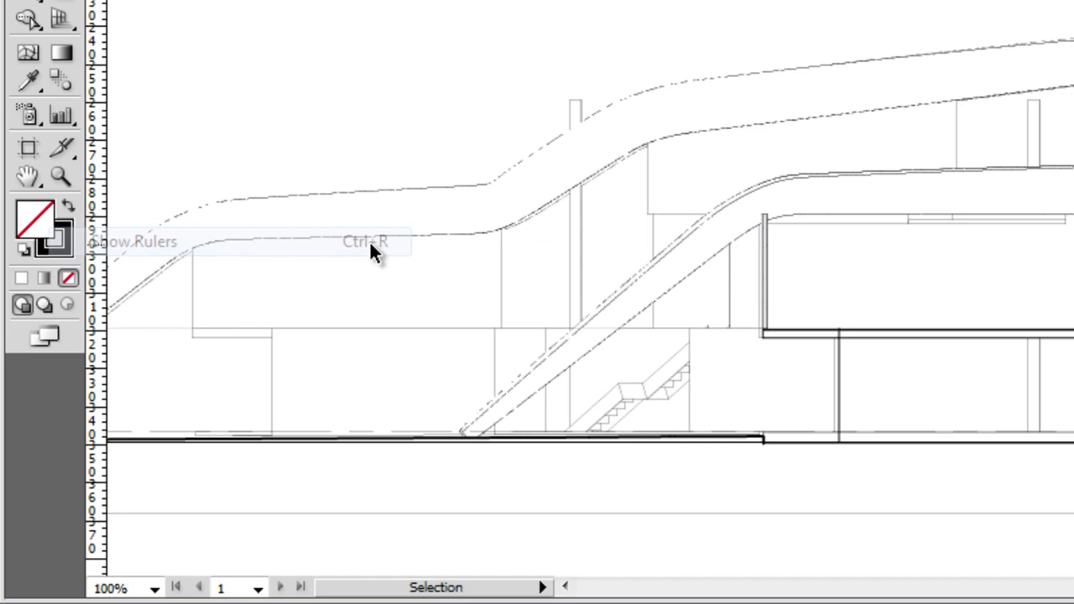
key(a)
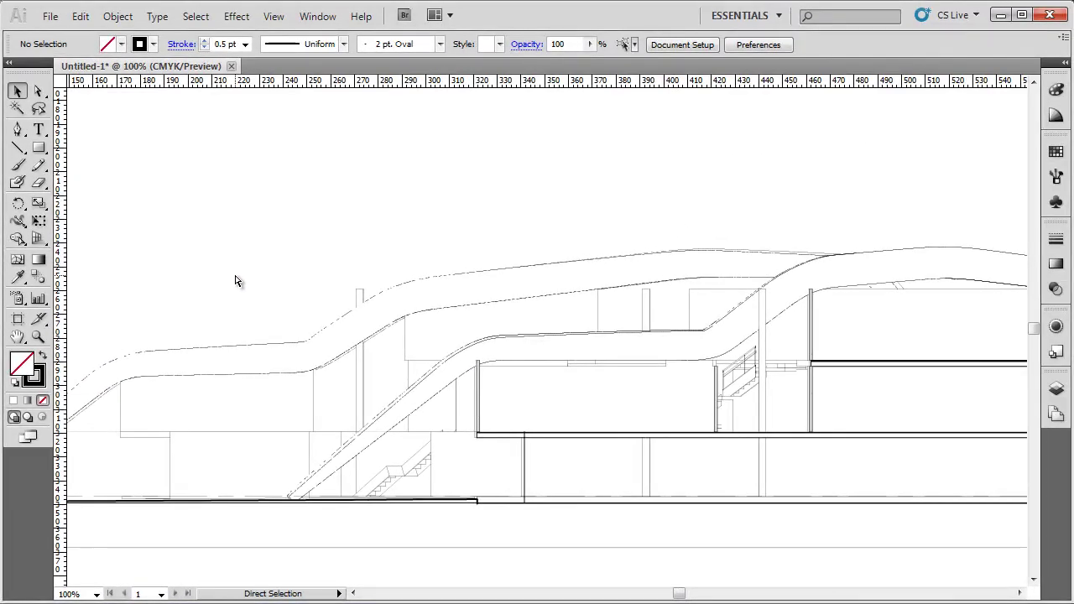
key(ctrl+r)
key(ctrl+r)
key(ctrl+r)
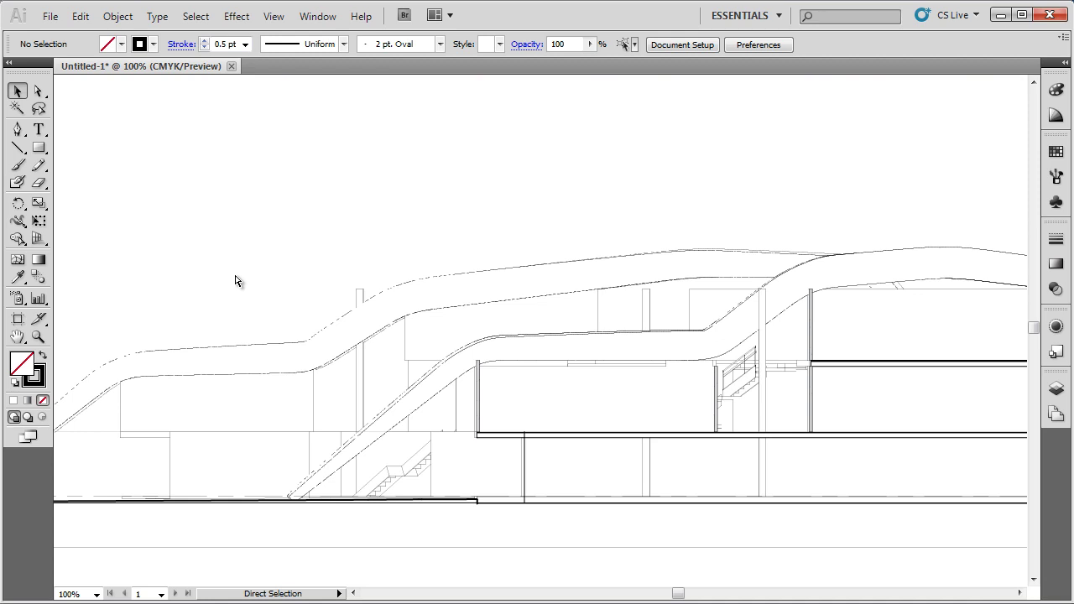
key(ctrl+r)
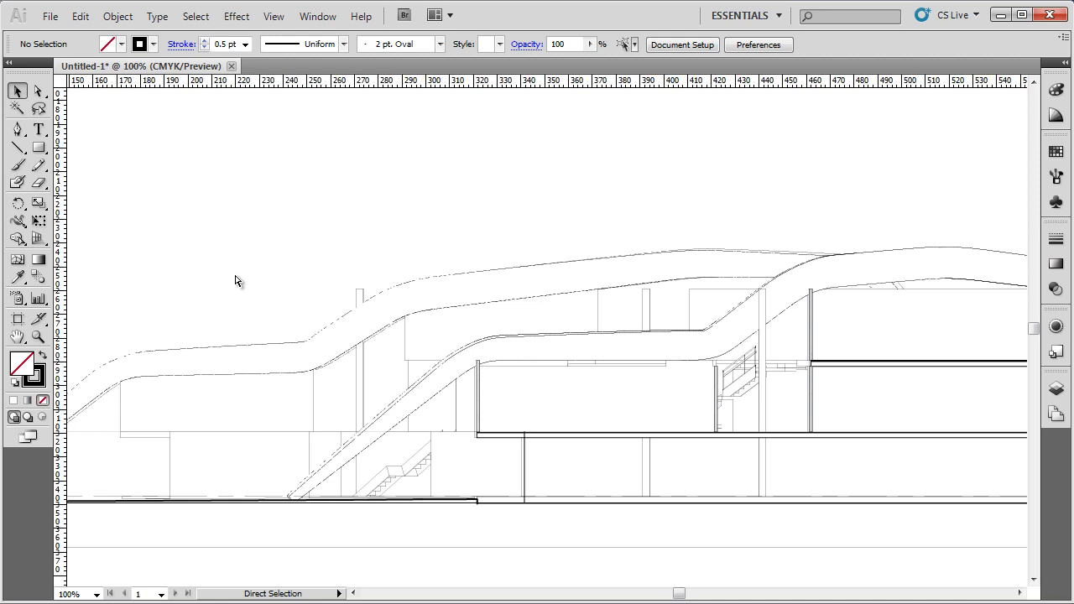
key(ctrl+r)
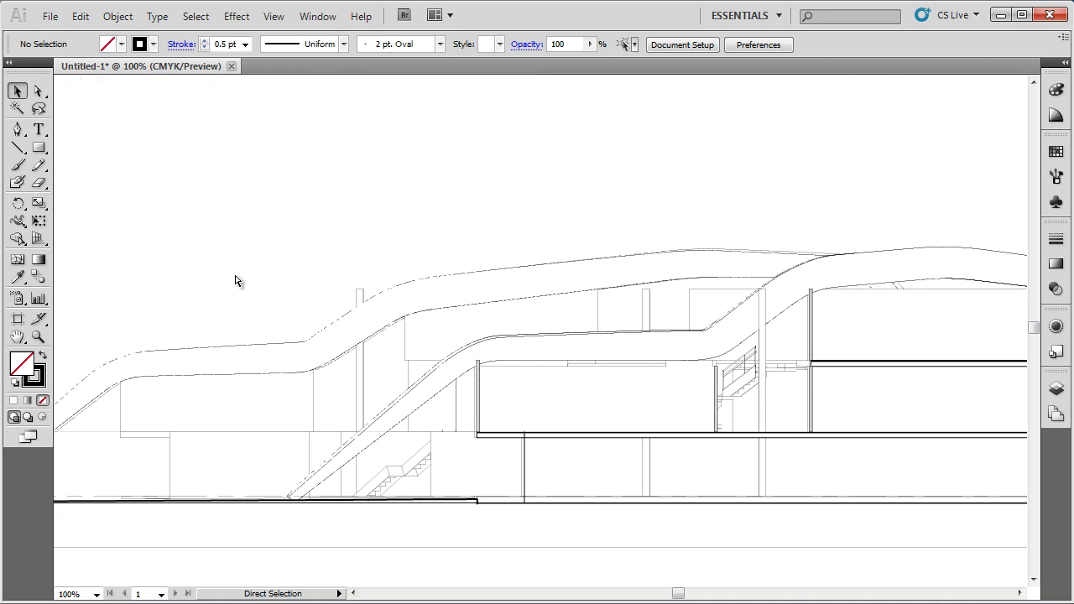
key(ctrl+r)
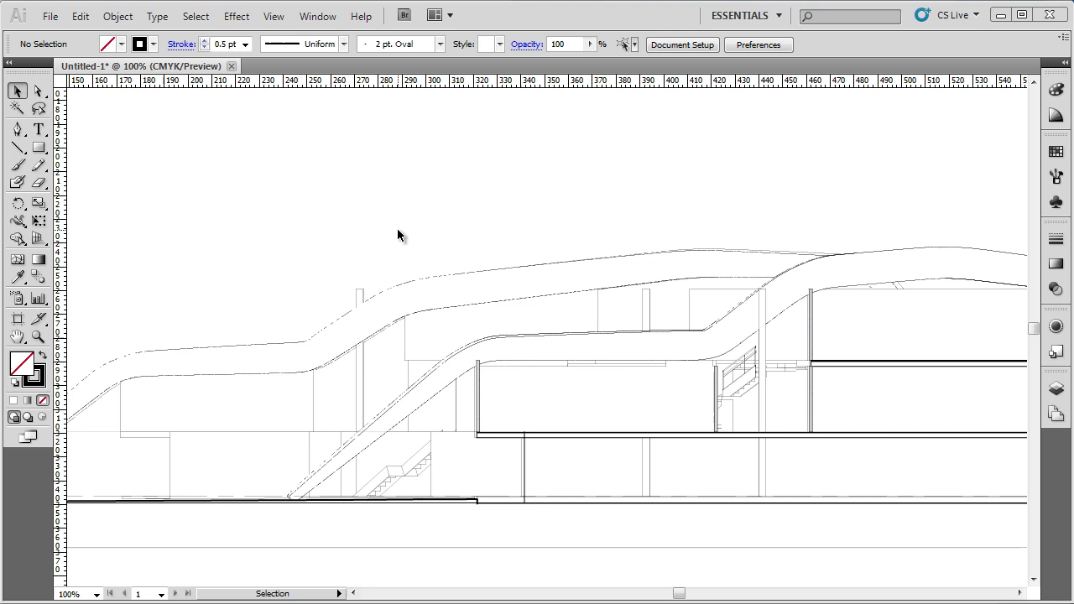
click(277, 18)
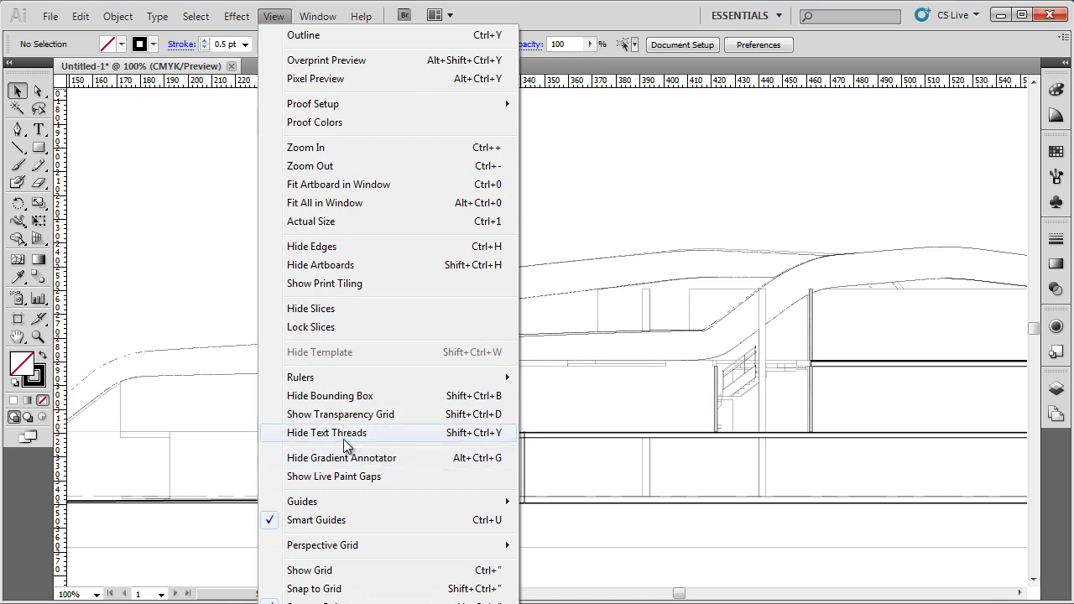
mouse_move(307, 389)
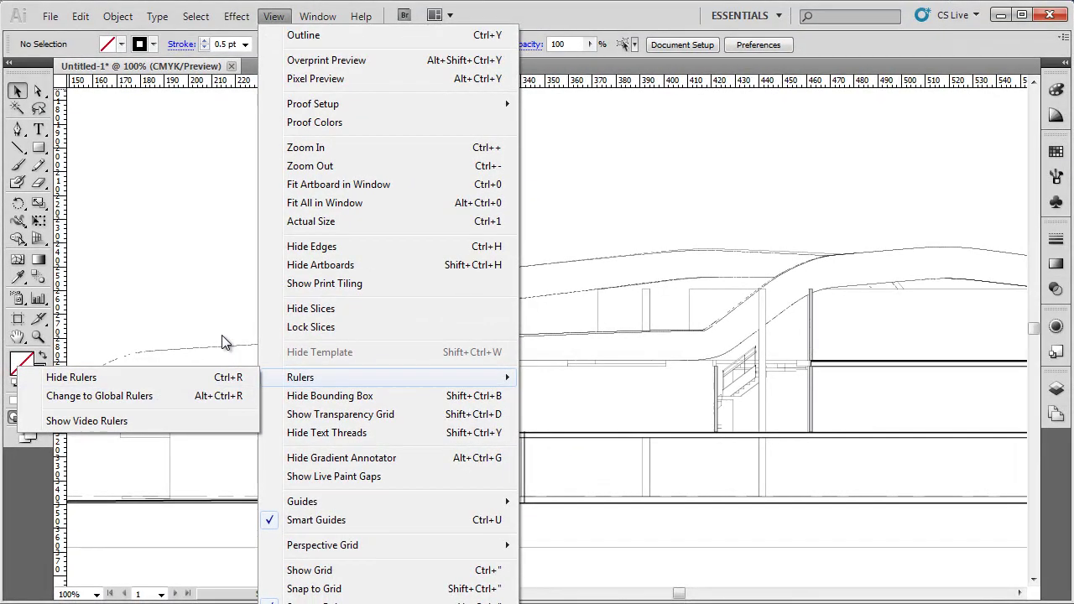
click(247, 343)
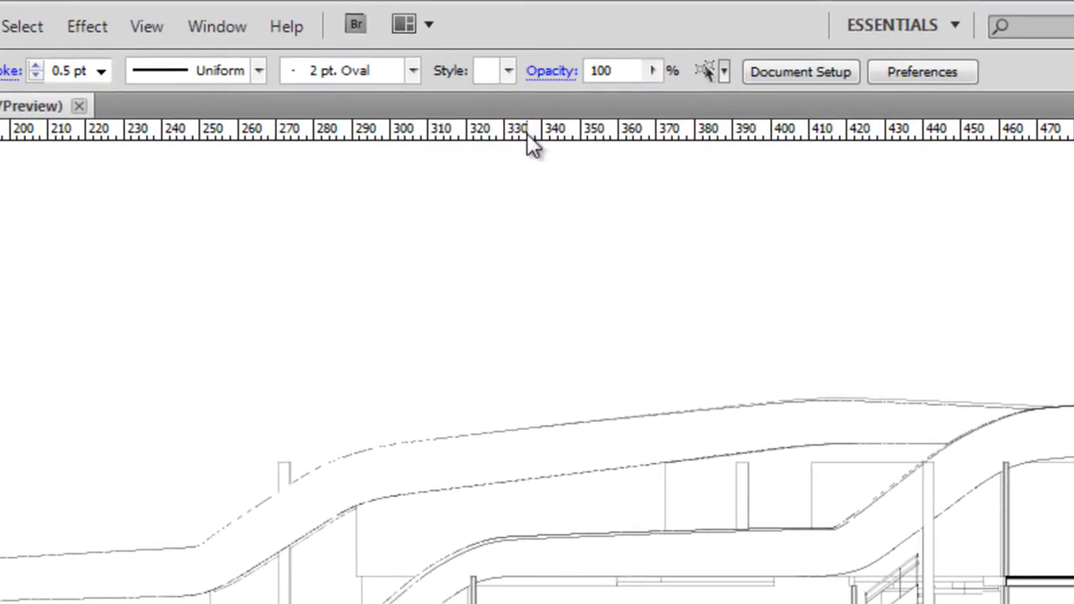
Drag a horizontal guide from the top ruler to just above the roof, then deselect it
drag(531, 144, 531, 275)
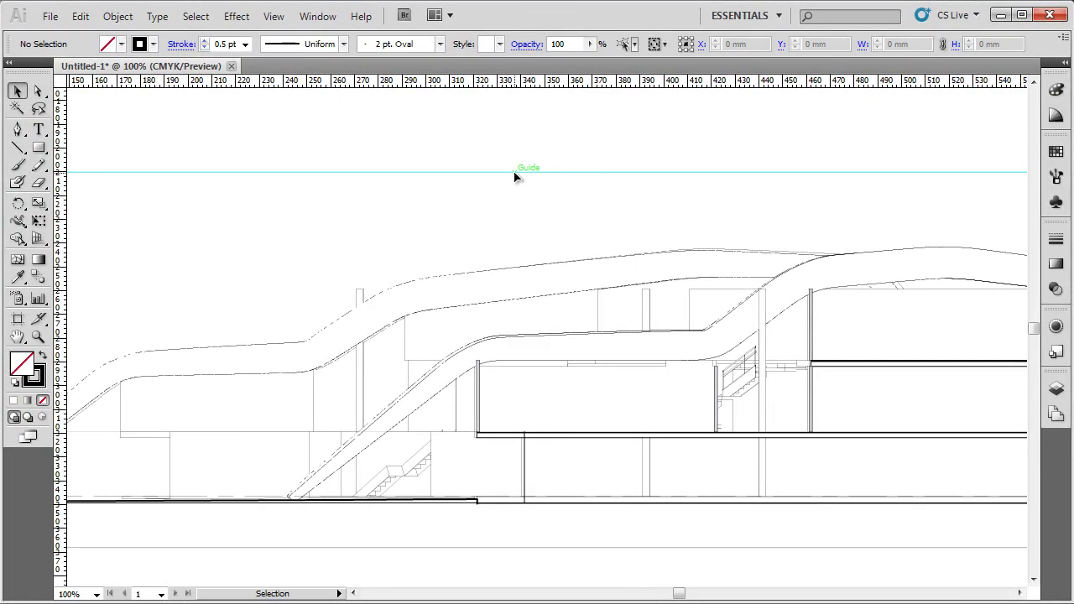
click(516, 173)
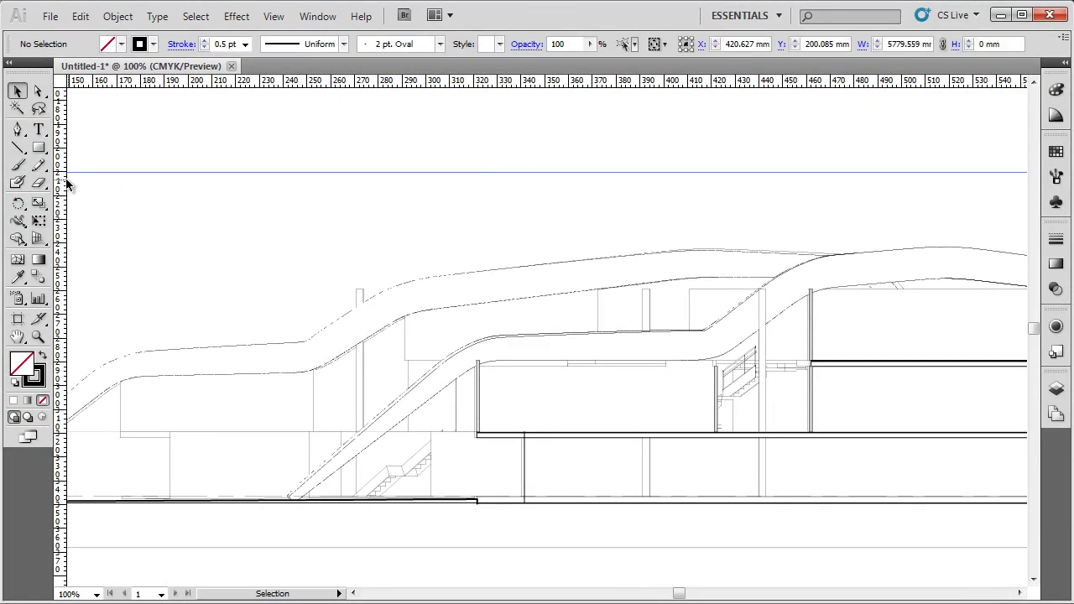
click(396, 223)
click(398, 222)
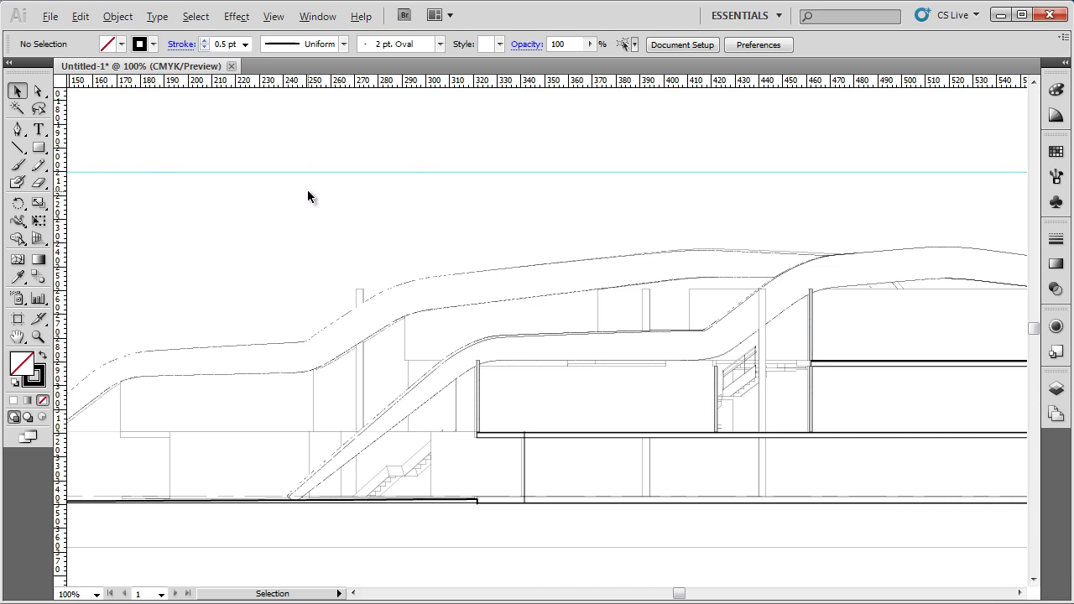
Zoom out to 50% so the whole stair section and its guide are visible
key(ctrl+minus)
key(ctrl+minus)
key(ctrl+minus)
key(ctrl+minus)
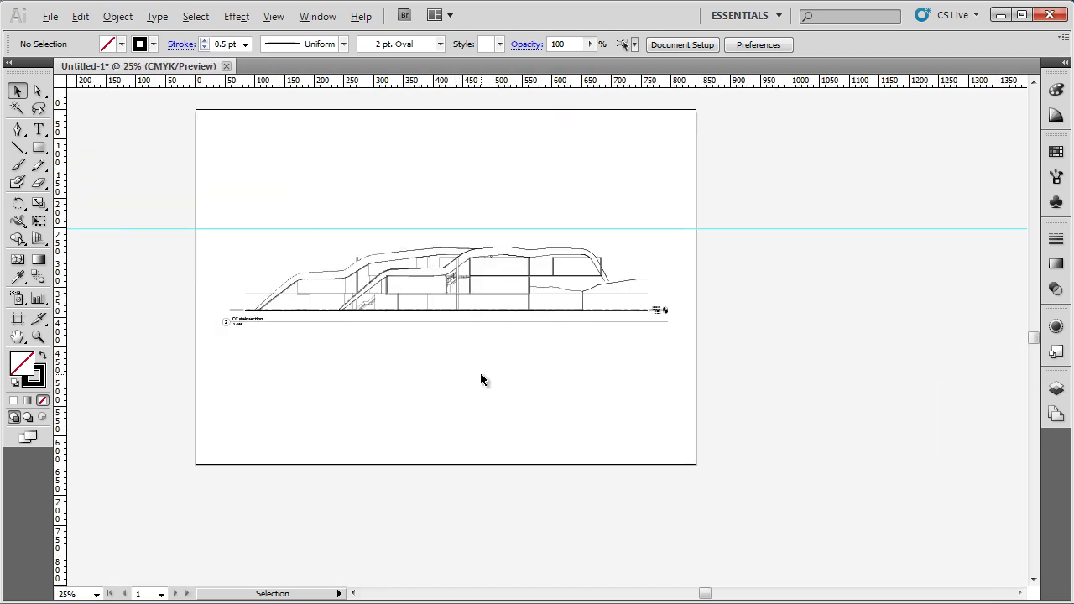
scroll(481, 379, down, 1)
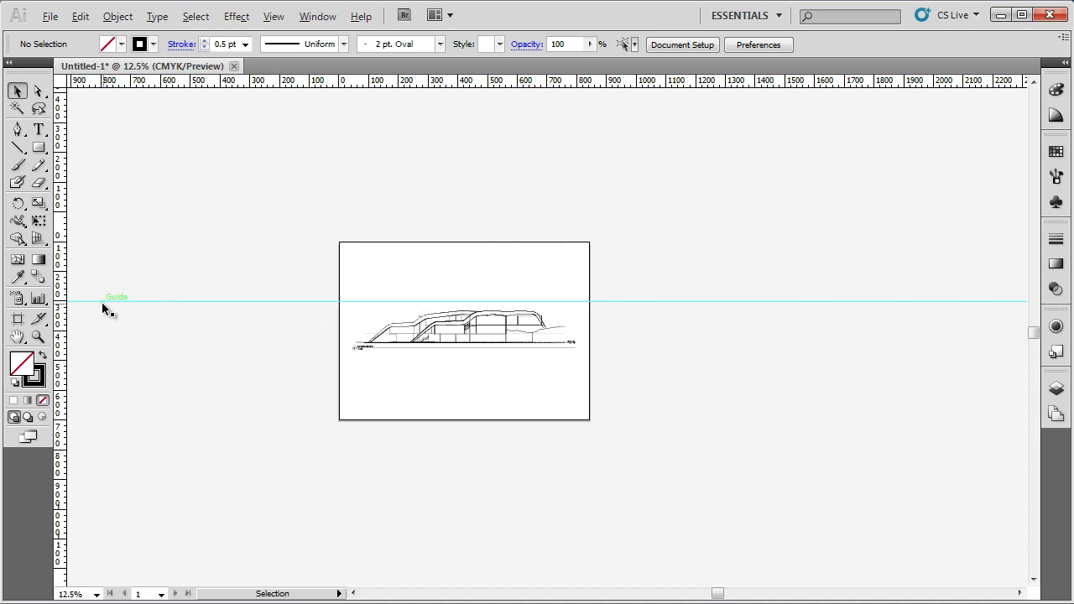
scroll(416, 327, up, 2)
scroll(398, 282, up, 9)
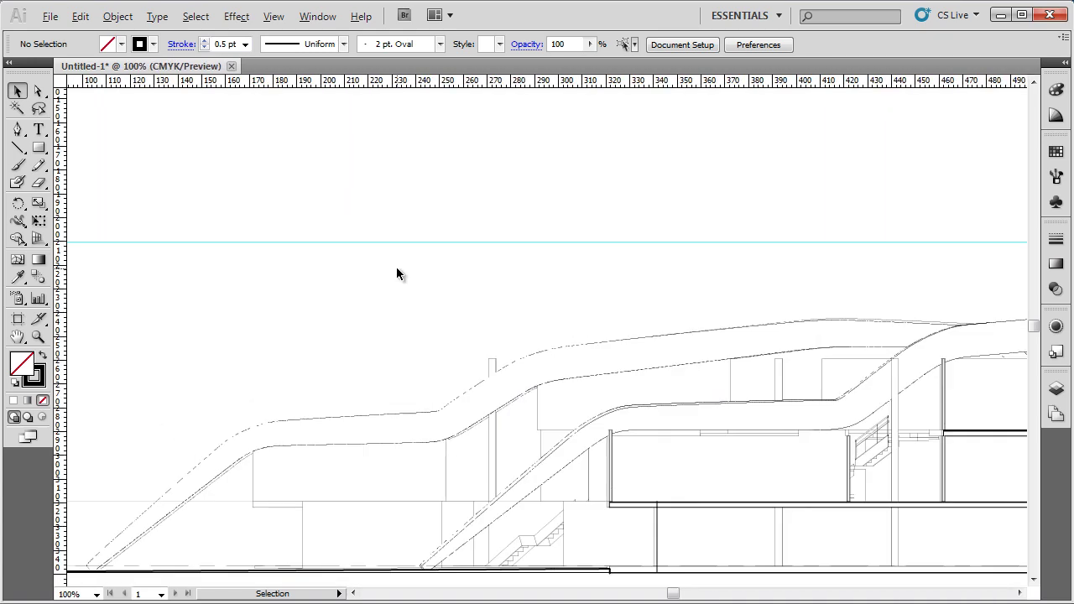
scroll(408, 233, up, 3)
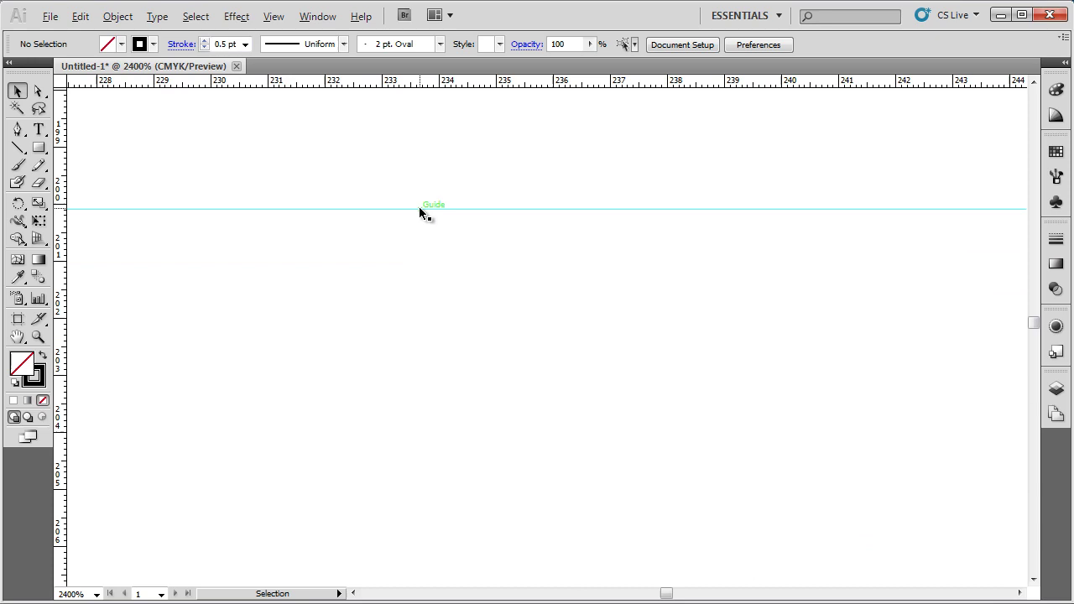
scroll(416, 223, down, 12)
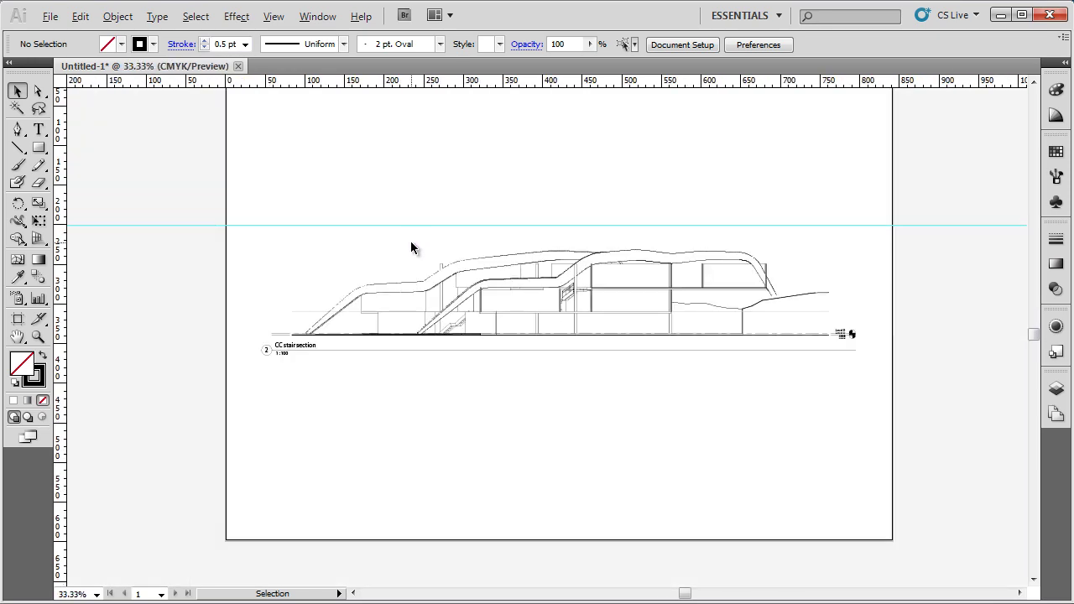
scroll(394, 220, up, 1)
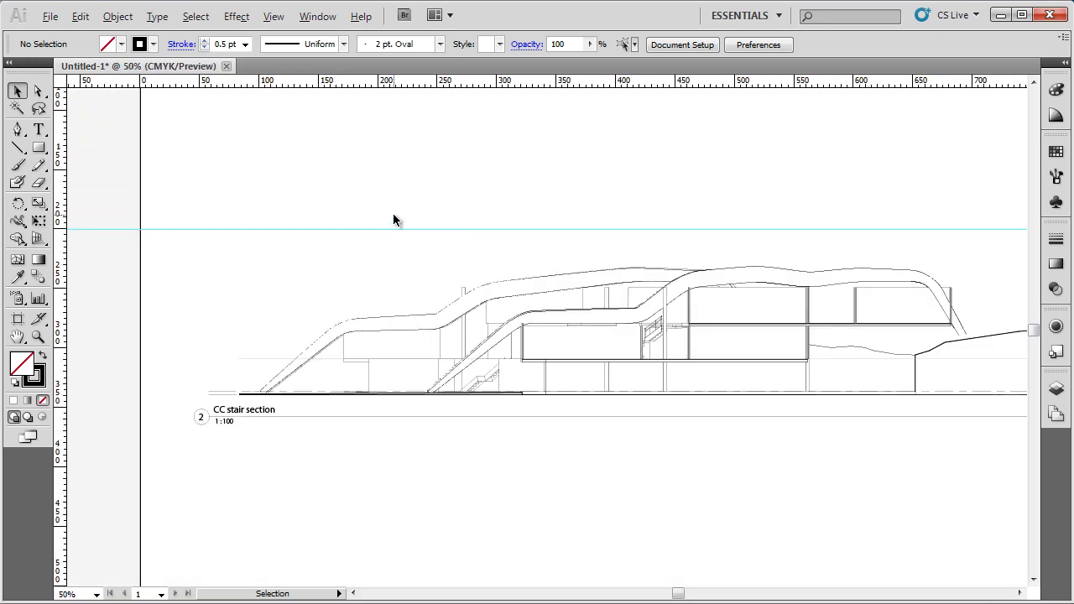
Move the selected horizontal guide to Y = 210 mm in the Control panel
click(355, 231)
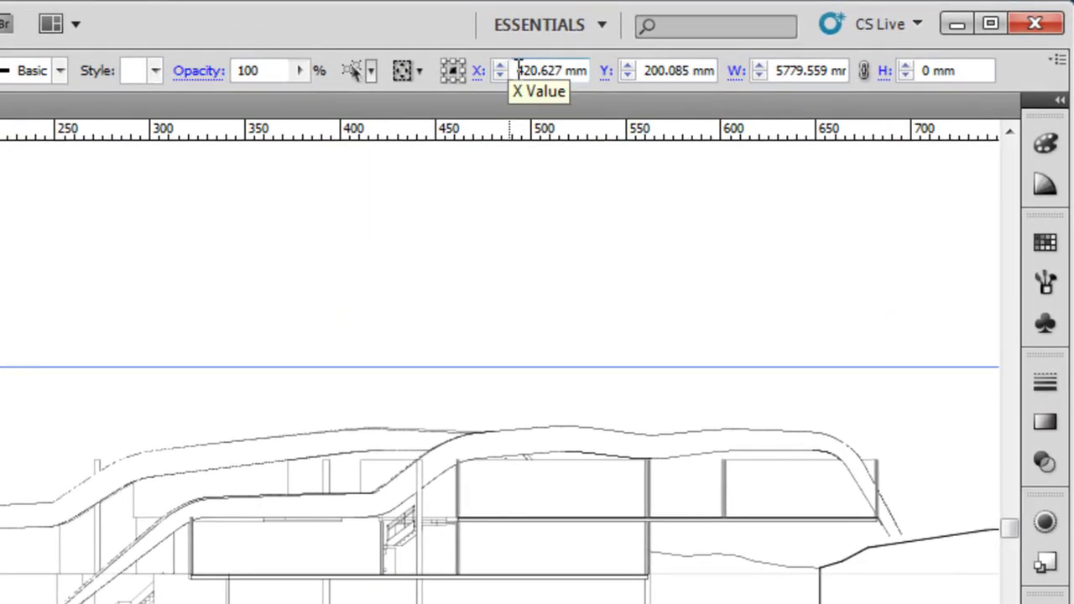
drag(518, 71, 561, 75)
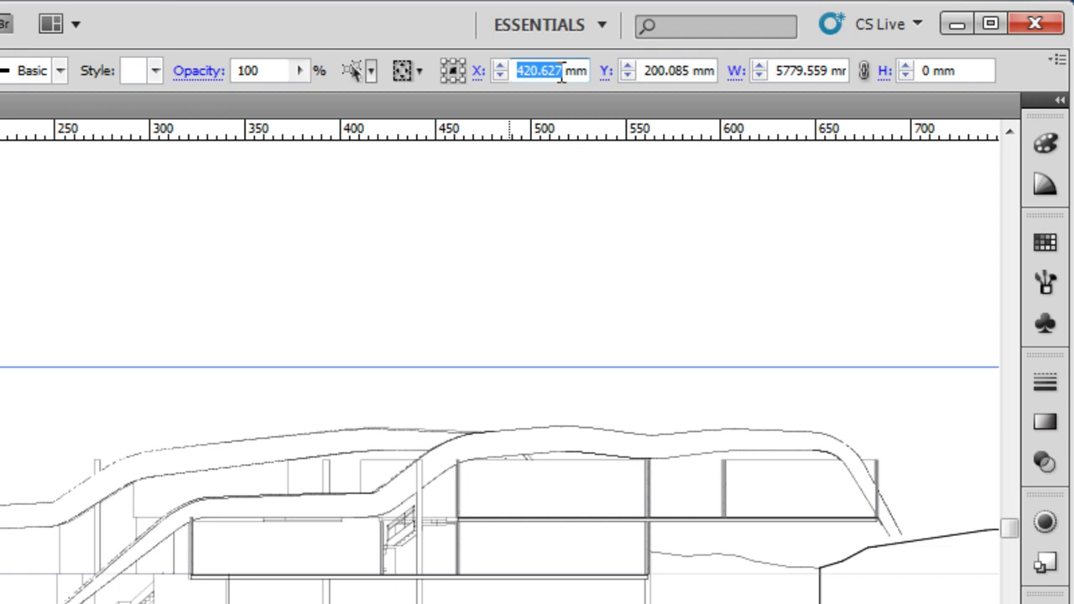
click(517, 70)
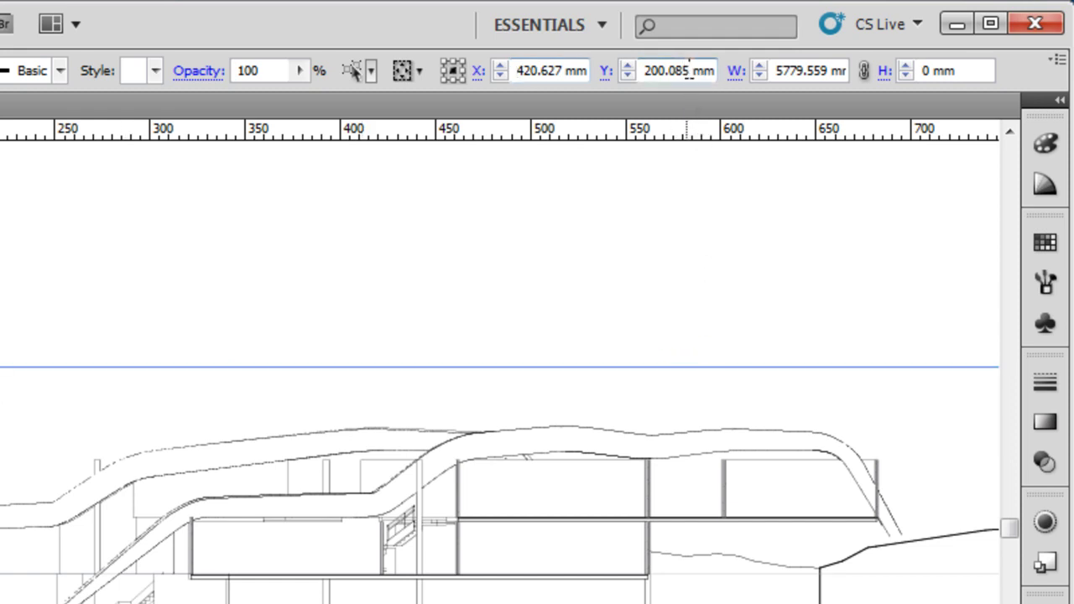
drag(690, 72, 647, 64)
text(210)
key(Return)
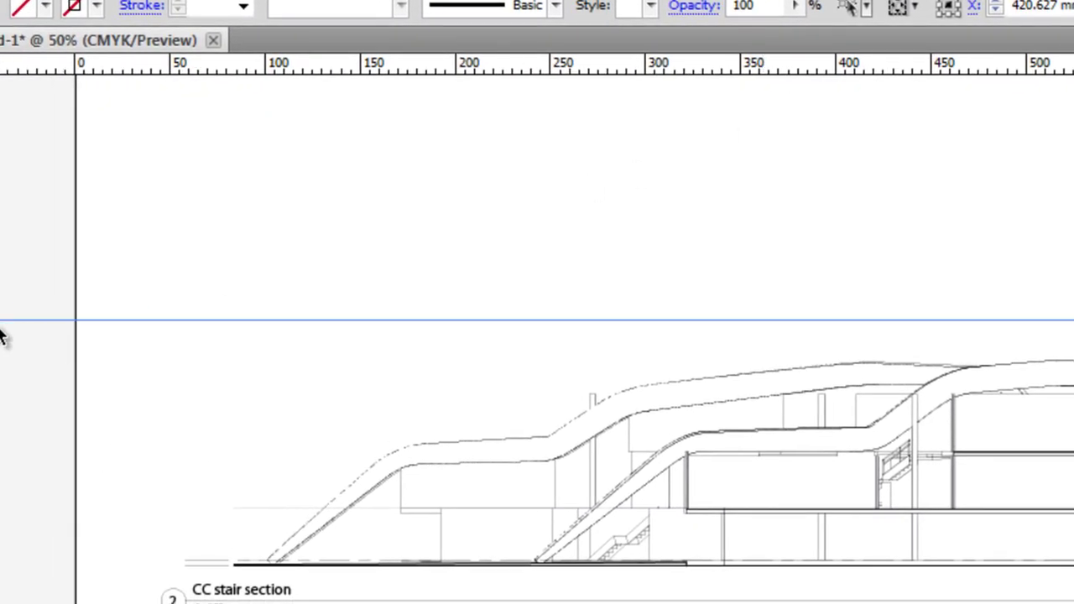
click(368, 279)
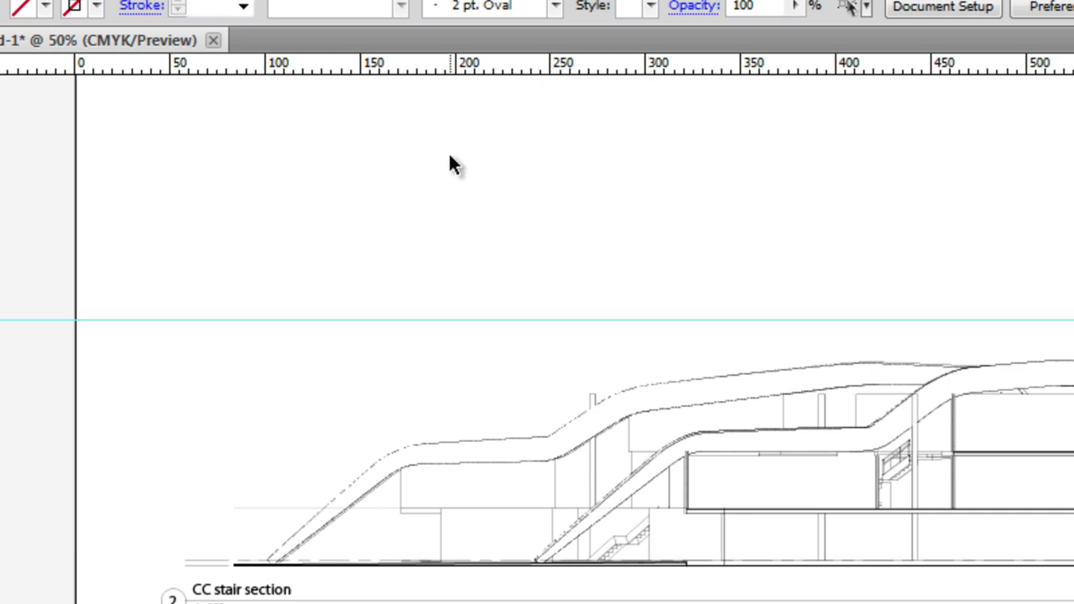
scroll(453, 165, up, 5)
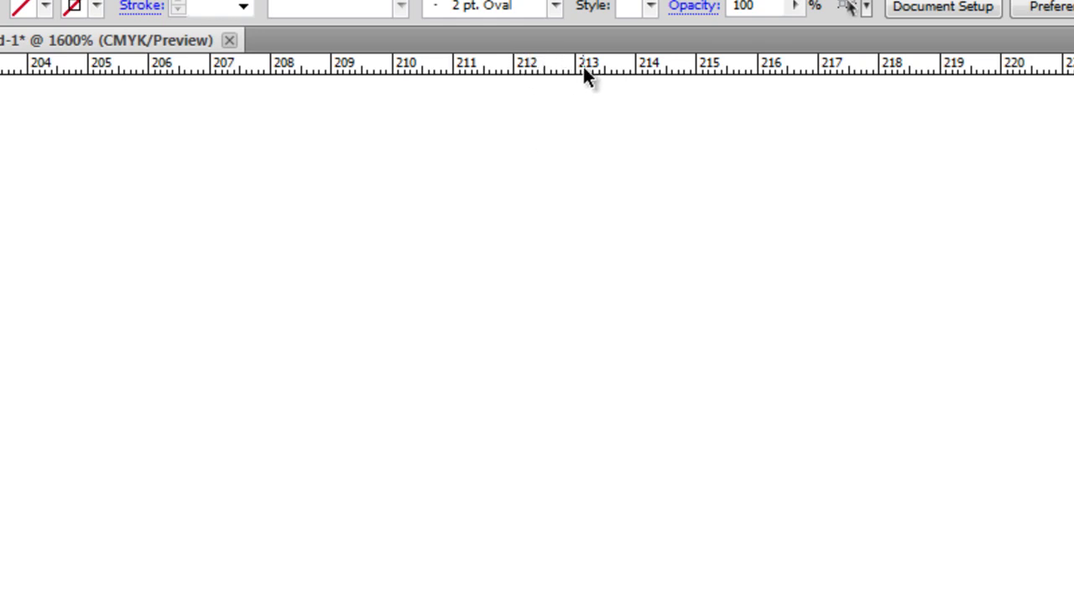
scroll(544, 249, down, 9)
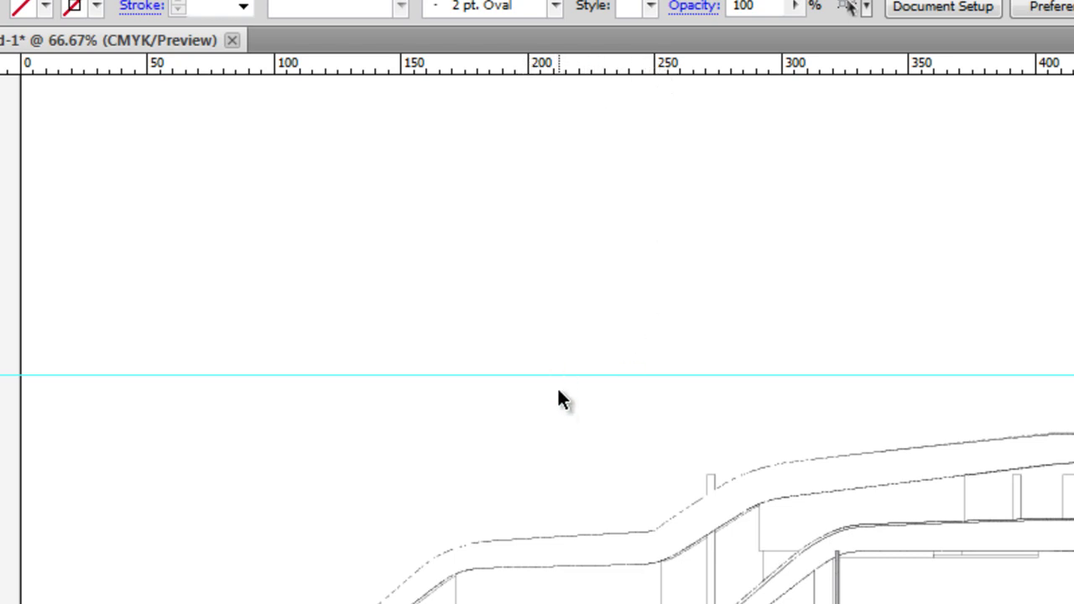
Delete the old horizontal guide and add a vertical guide at about 50 mm
drag(557, 302, 429, 428)
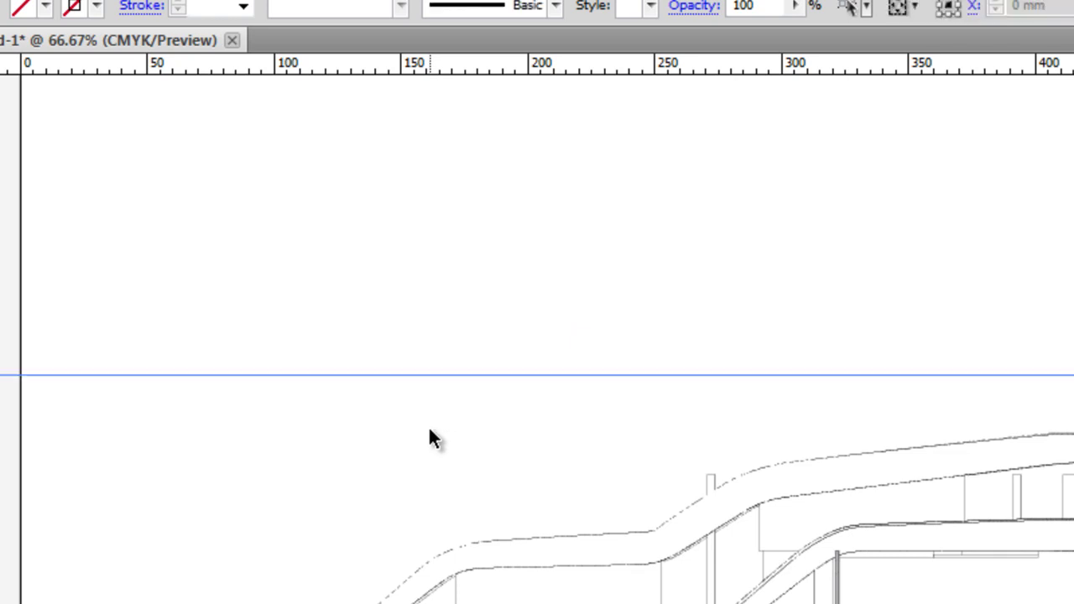
key(Delete)
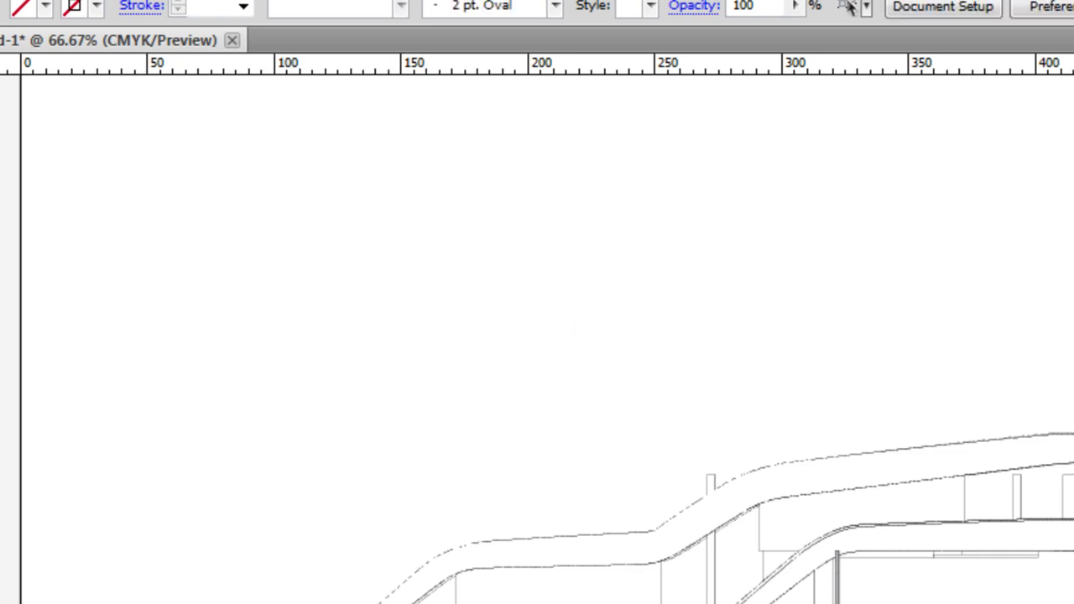
drag(10, 199, 193, 192)
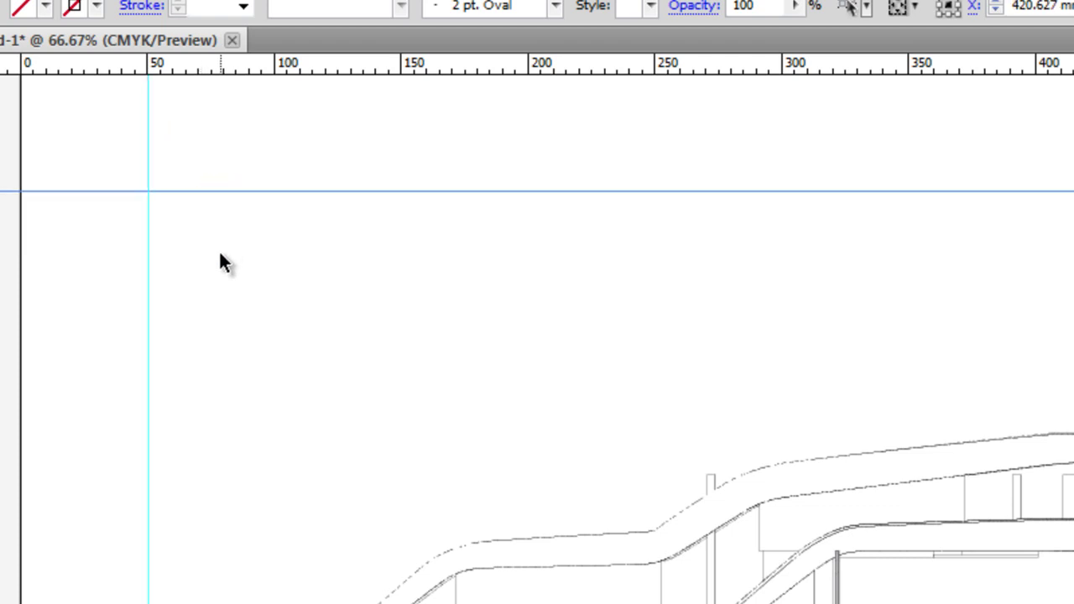
drag(227, 144, 130, 229)
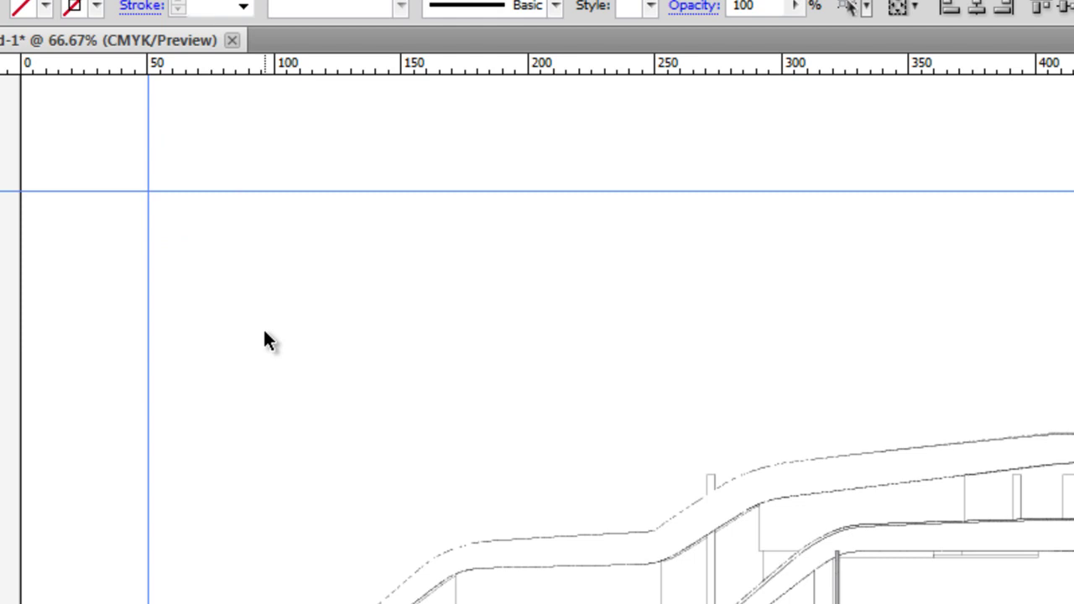
click(256, 293)
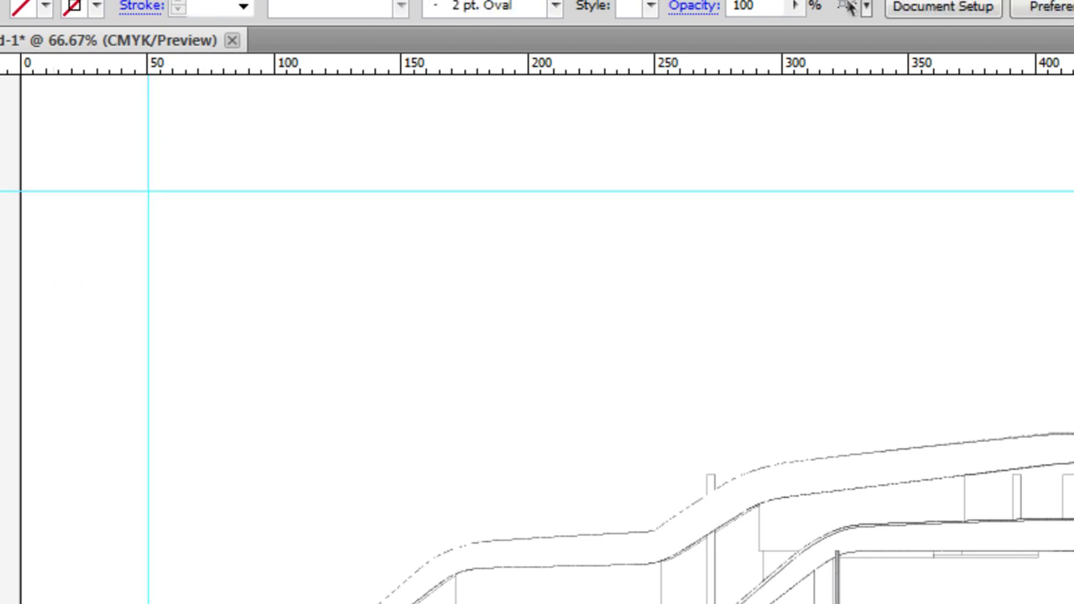
Add vertical guides near 110, 120 and 190 mm plus a lower horizontal guide
drag(0, 262, 307, 262)
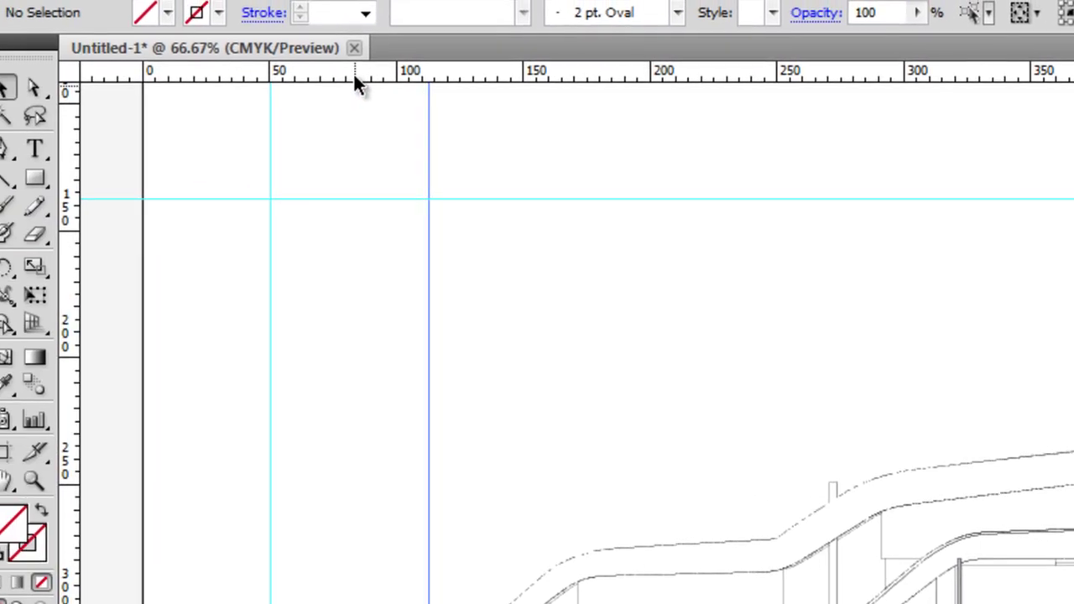
drag(353, 72, 353, 353)
drag(99, 268, 485, 250)
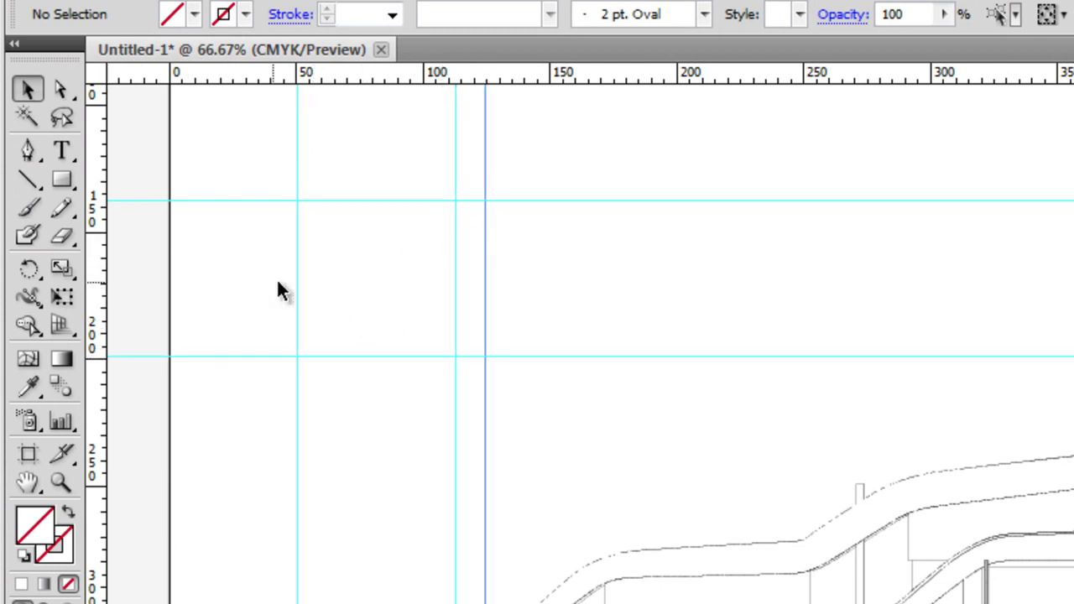
drag(99, 281, 658, 281)
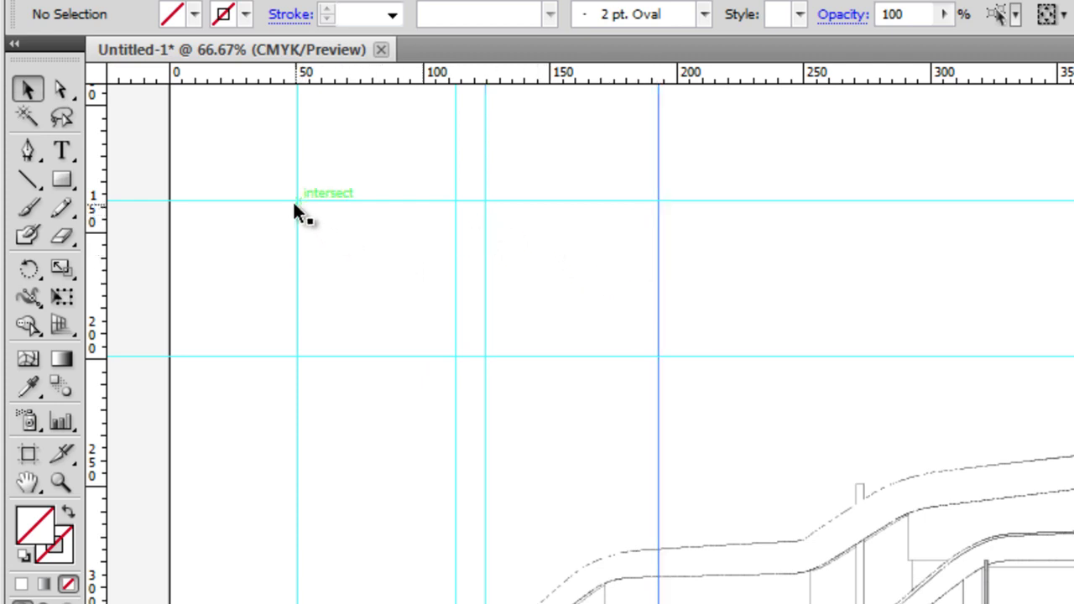
Draw a rectangle starting from the guide intersection on the 50 mm guide
click(366, 252)
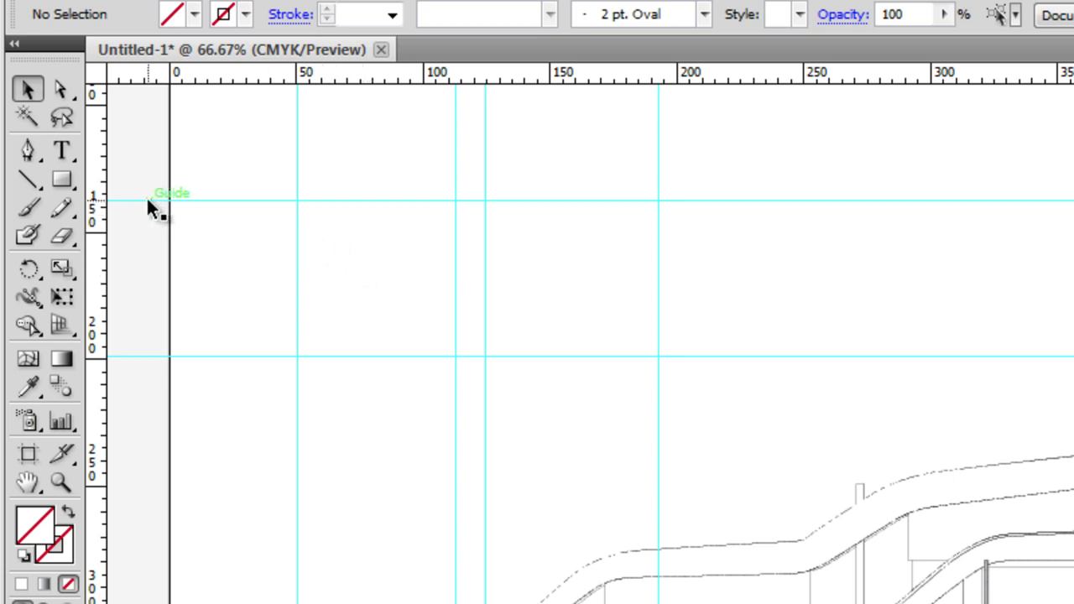
click(65, 179)
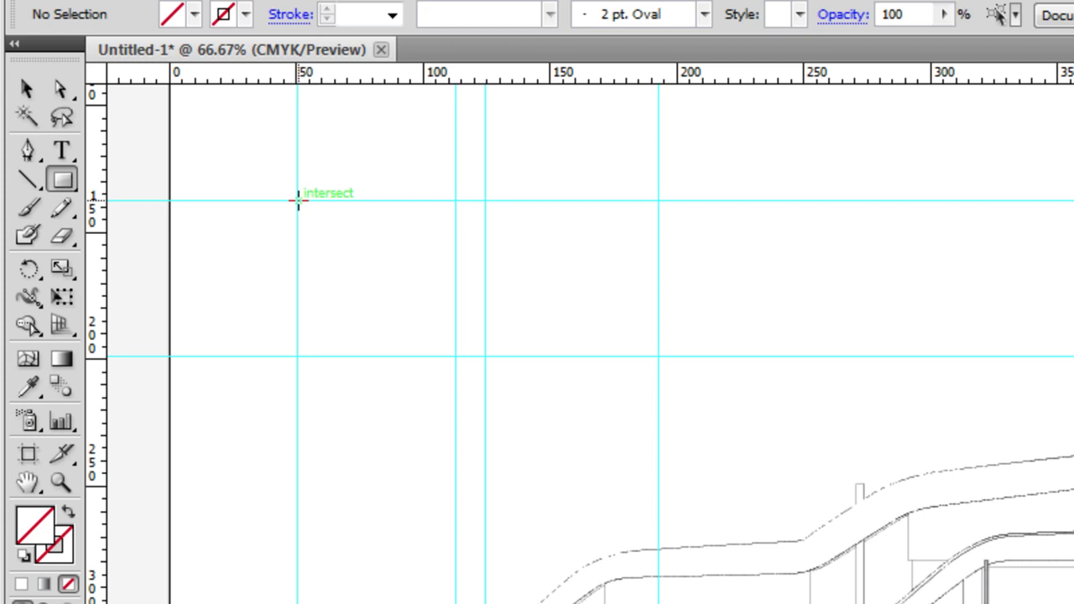
drag(298, 202, 454, 356)
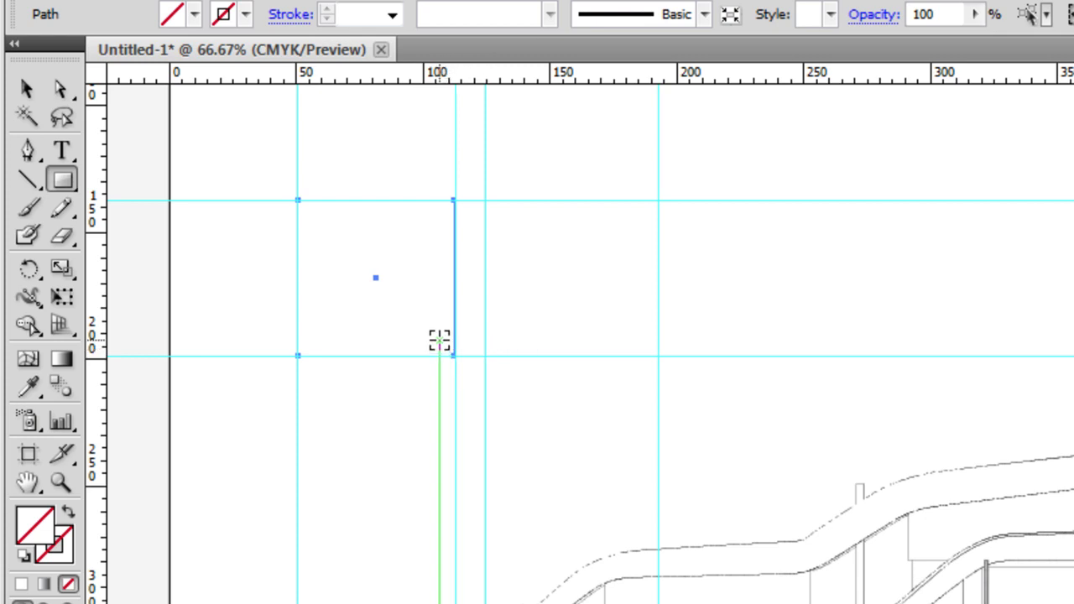
scroll(439, 340, up, 4)
scroll(494, 373, up, 1)
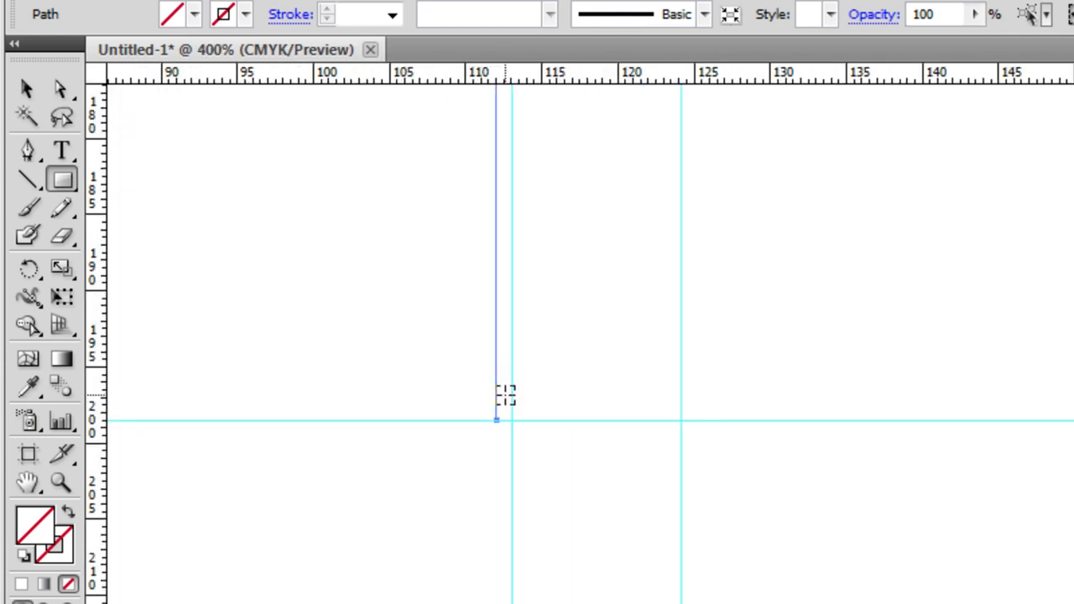
scroll(502, 428, down, 4)
scroll(502, 432, up, 2)
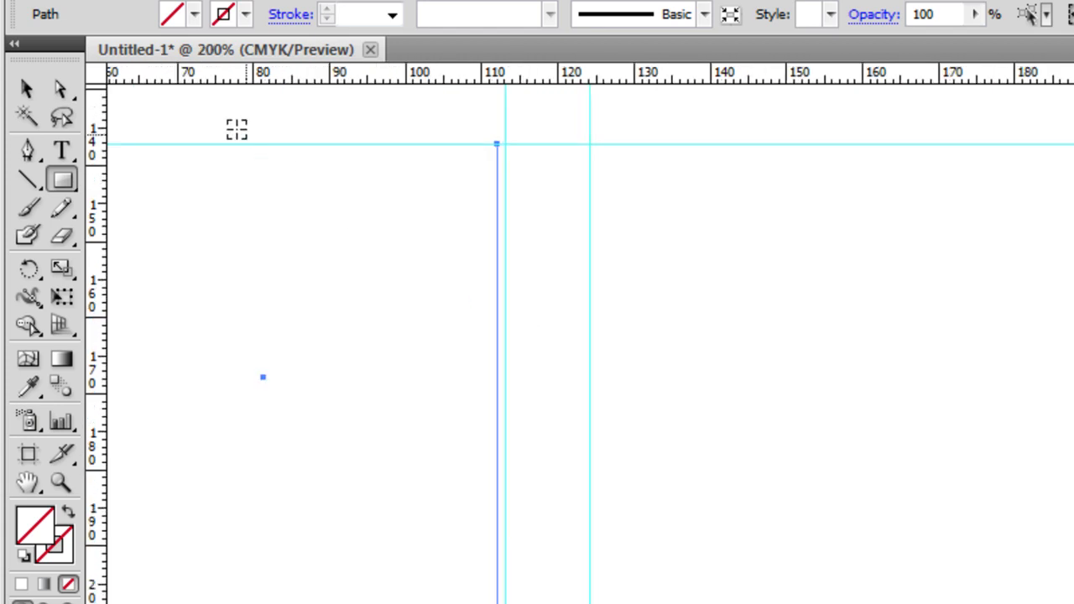
Snap the rectangle's right edge onto the guide near 110 mm, then deselect it
click(27, 90)
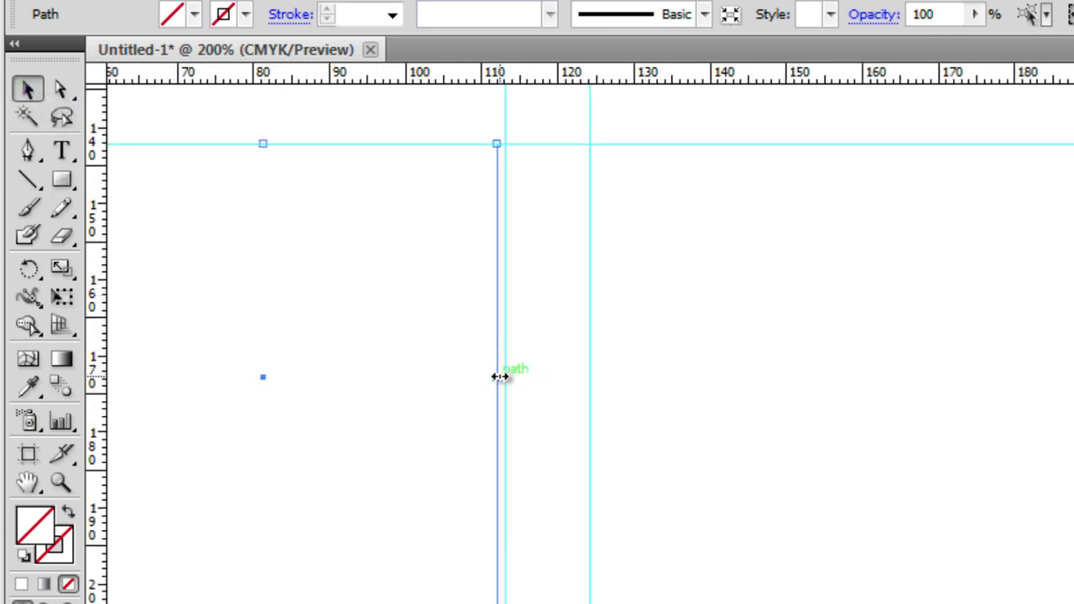
drag(499, 377, 507, 377)
click(456, 360)
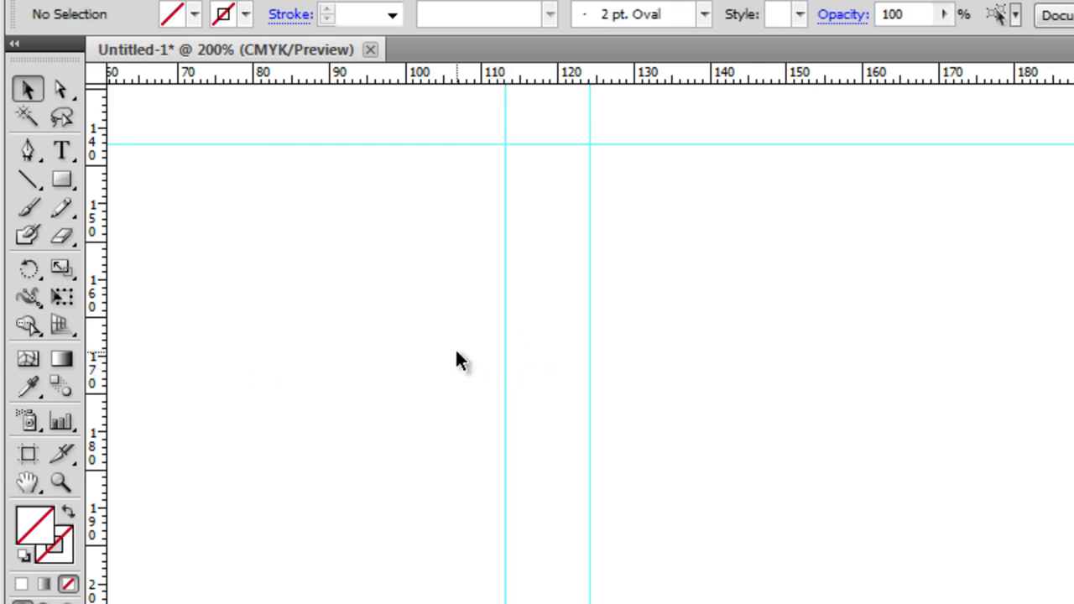
scroll(546, 387, down, 3)
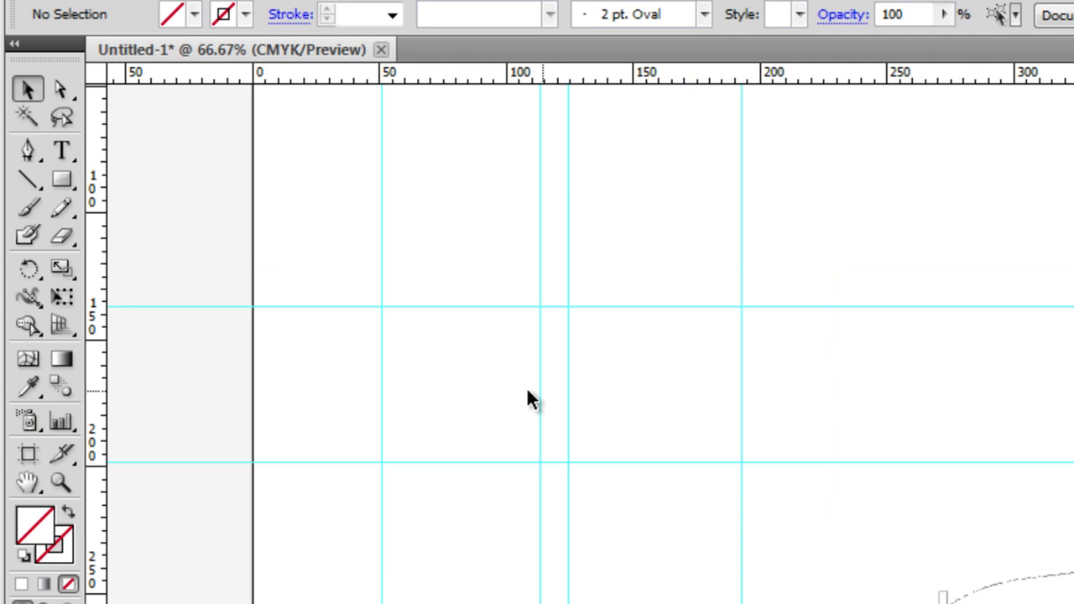
scroll(528, 393, up, 10)
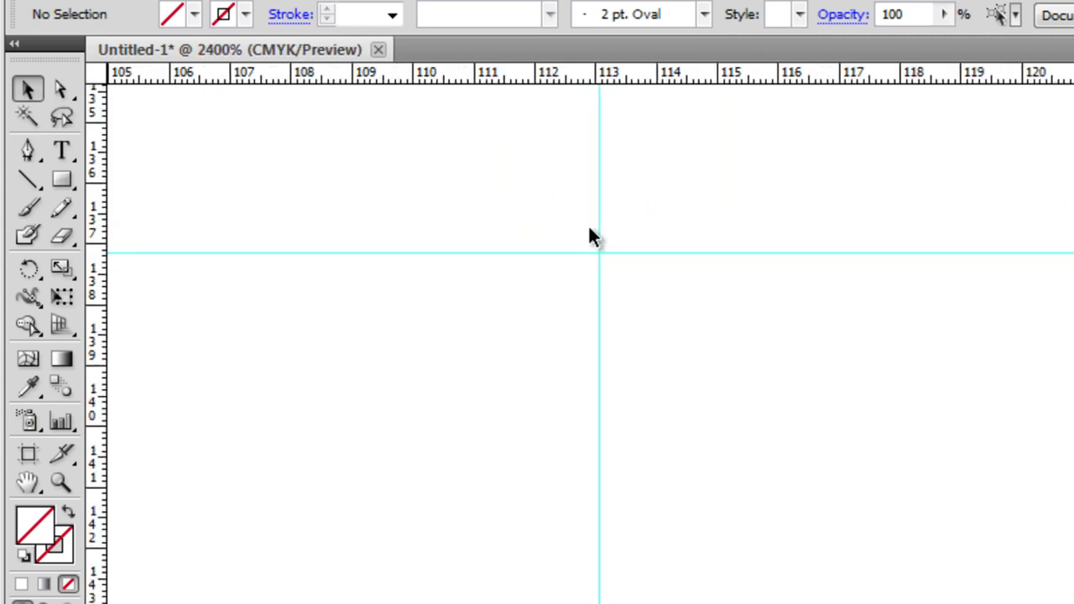
scroll(589, 228, up, 3)
scroll(607, 338, down, 6)
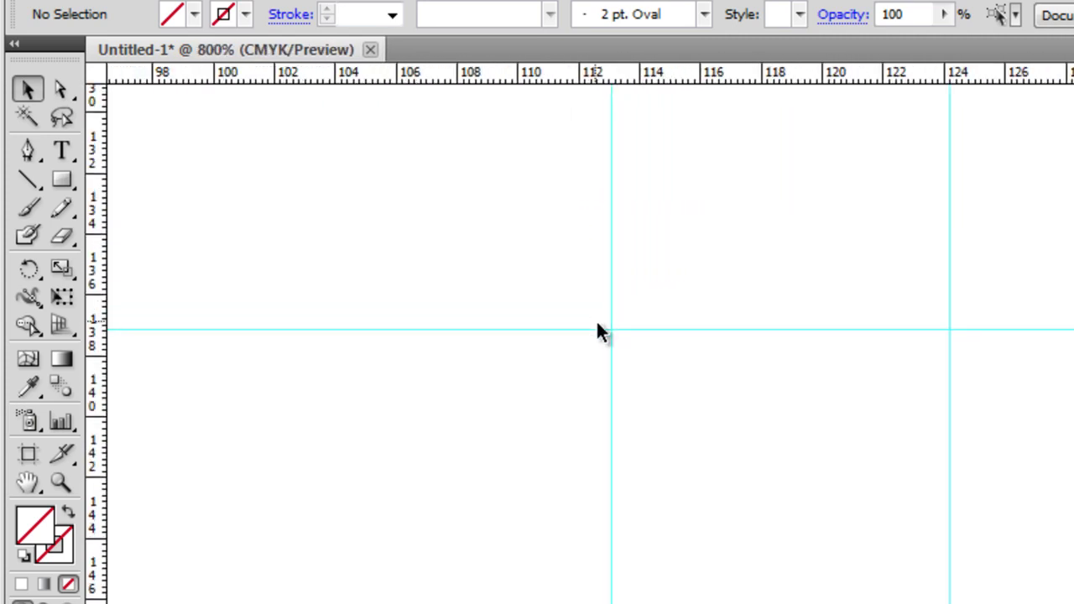
scroll(599, 331, down, 6)
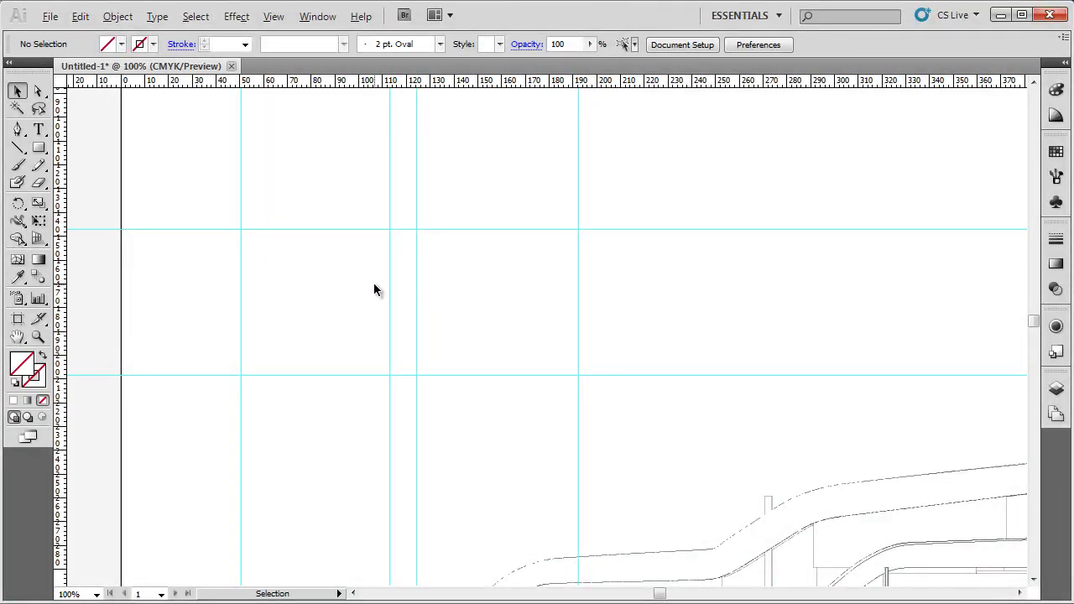
Hide every guide with View > Guides > Hide Guides
scroll(373, 285, up, 1)
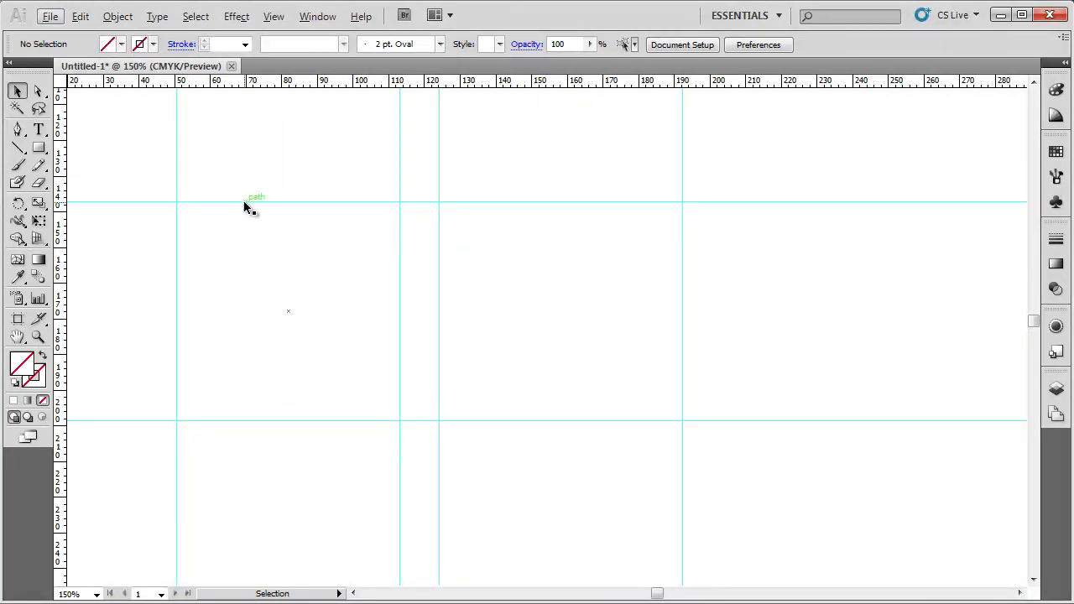
click(178, 202)
click(274, 18)
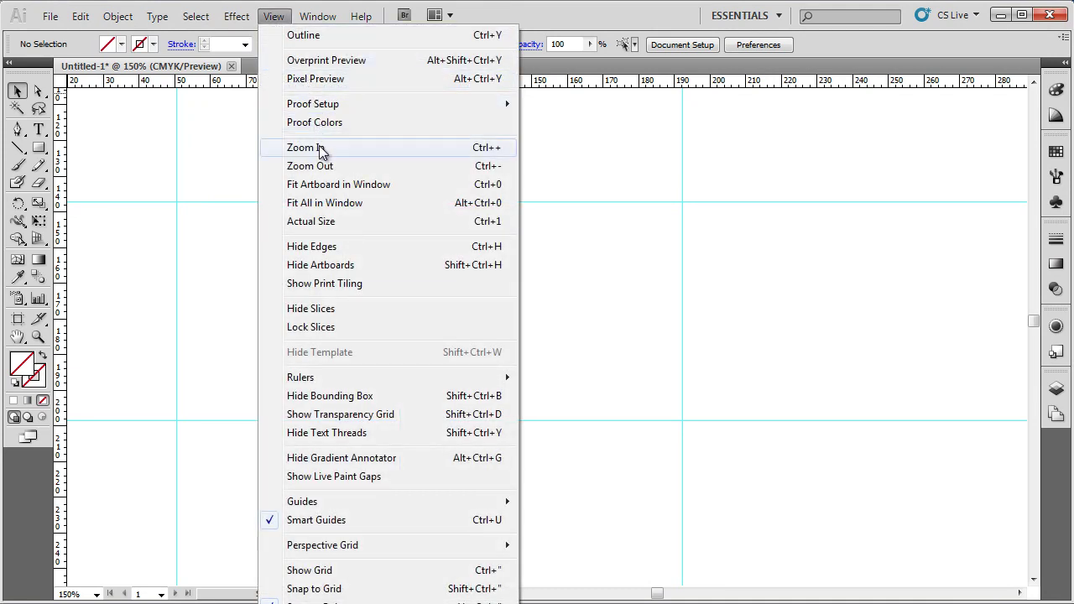
mouse_move(319, 502)
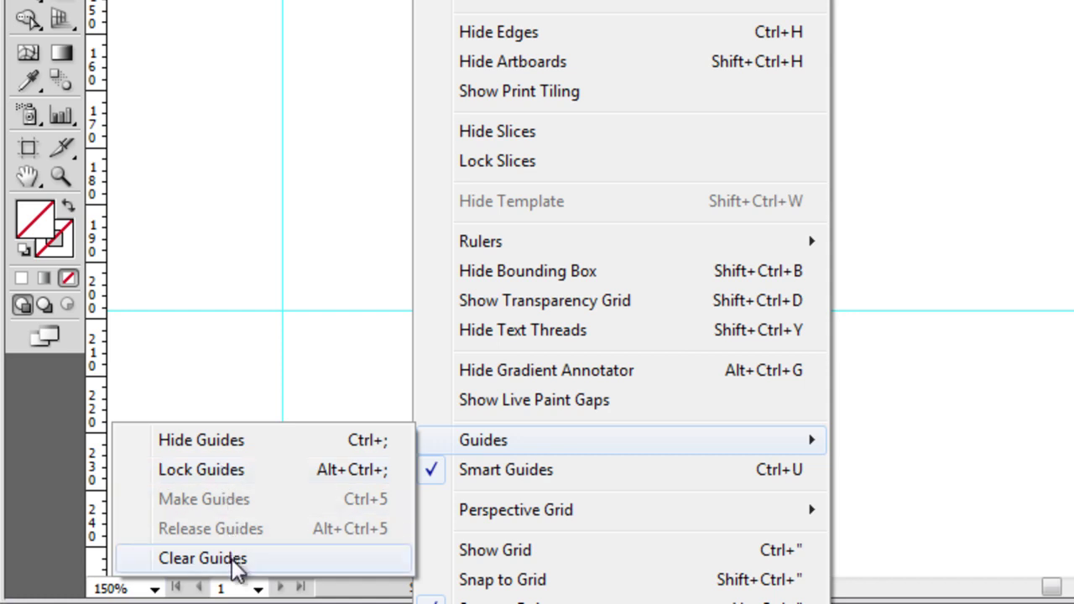
click(229, 443)
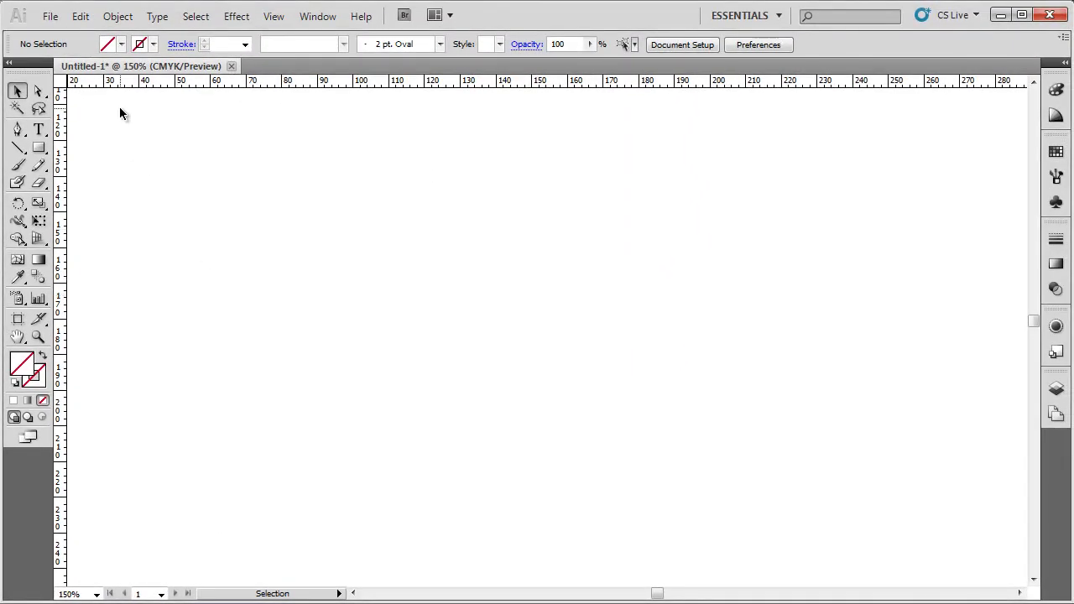
Give the selected square a 1 pt stroke weight, then deselect it
drag(120, 109, 487, 543)
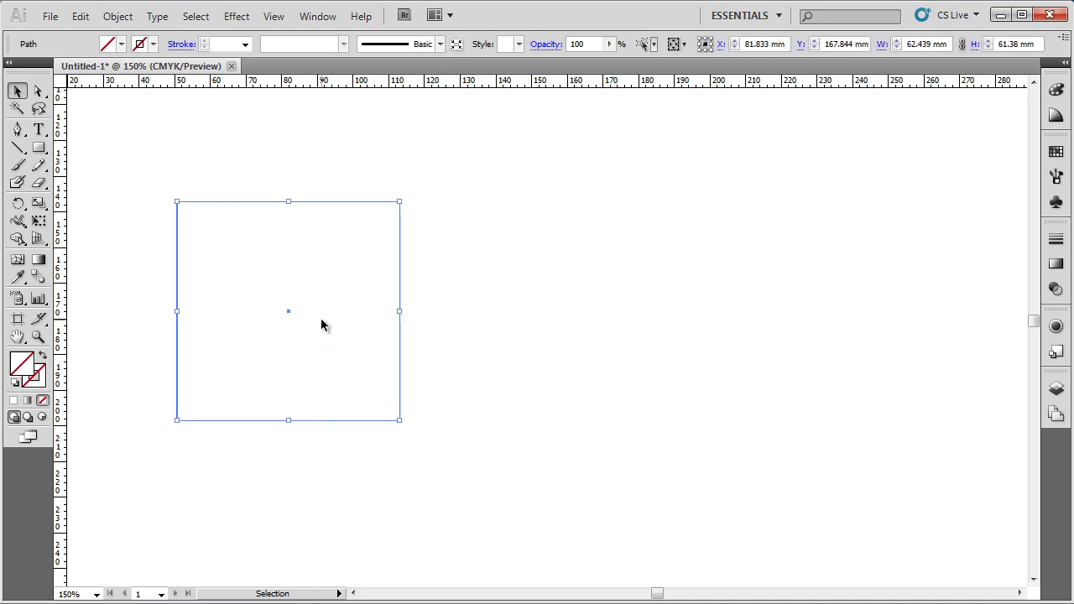
click(184, 44)
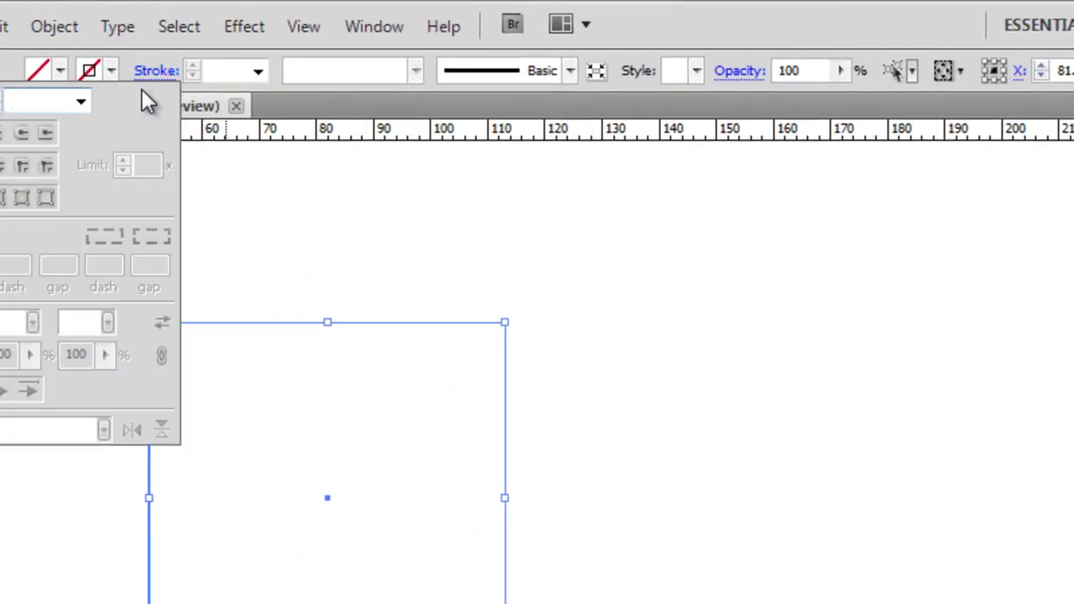
click(86, 101)
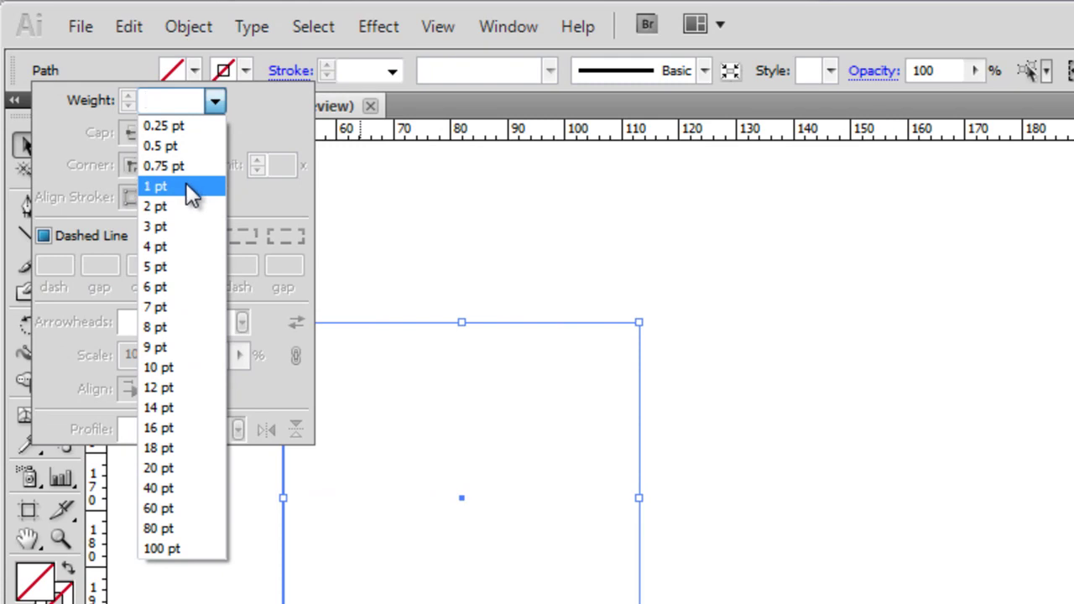
click(188, 186)
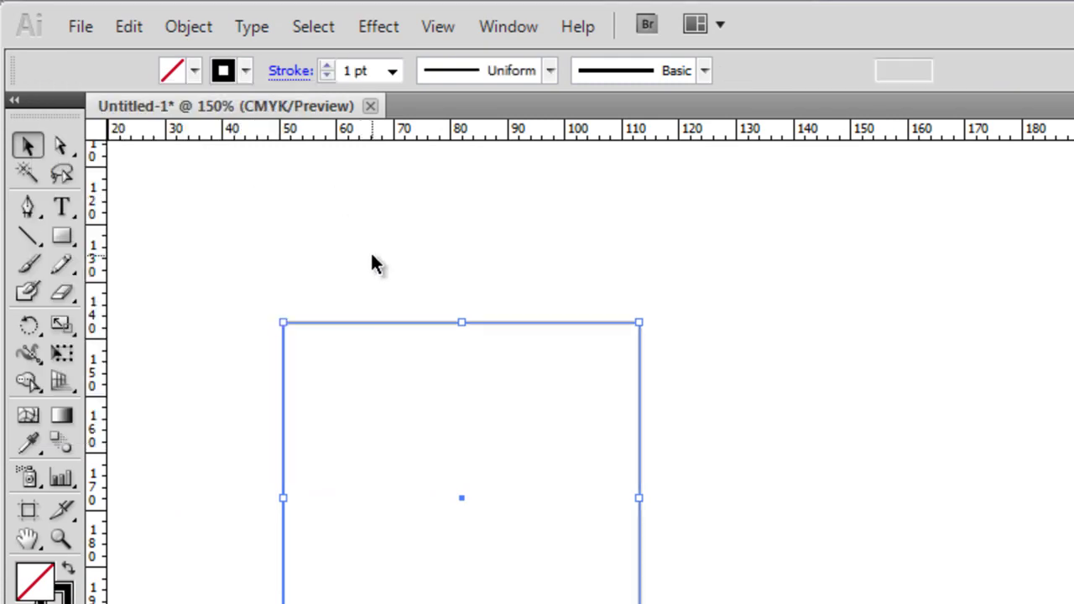
click(473, 397)
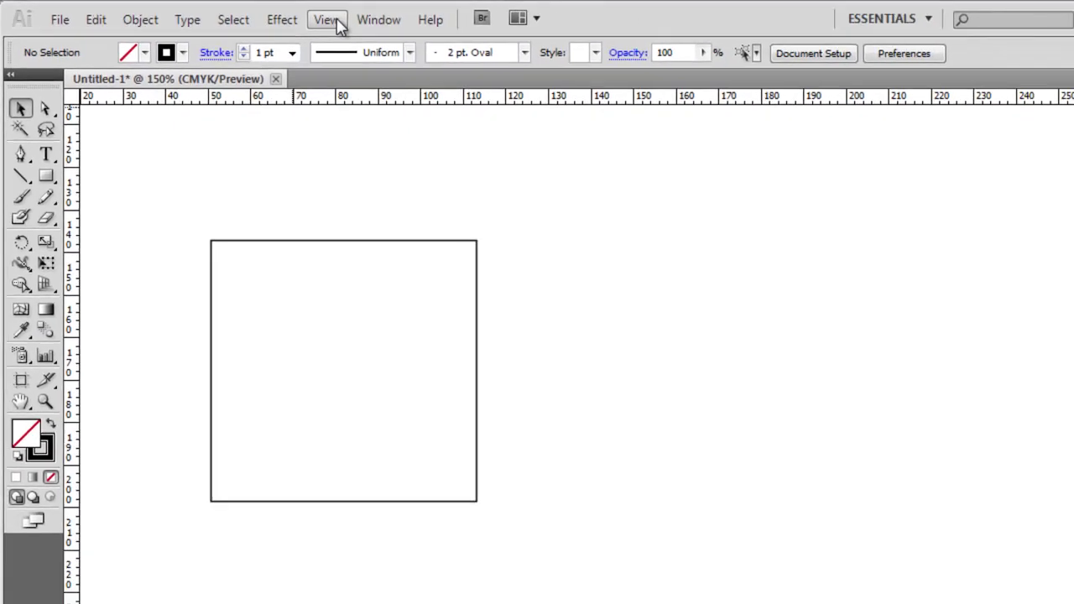
click(438, 26)
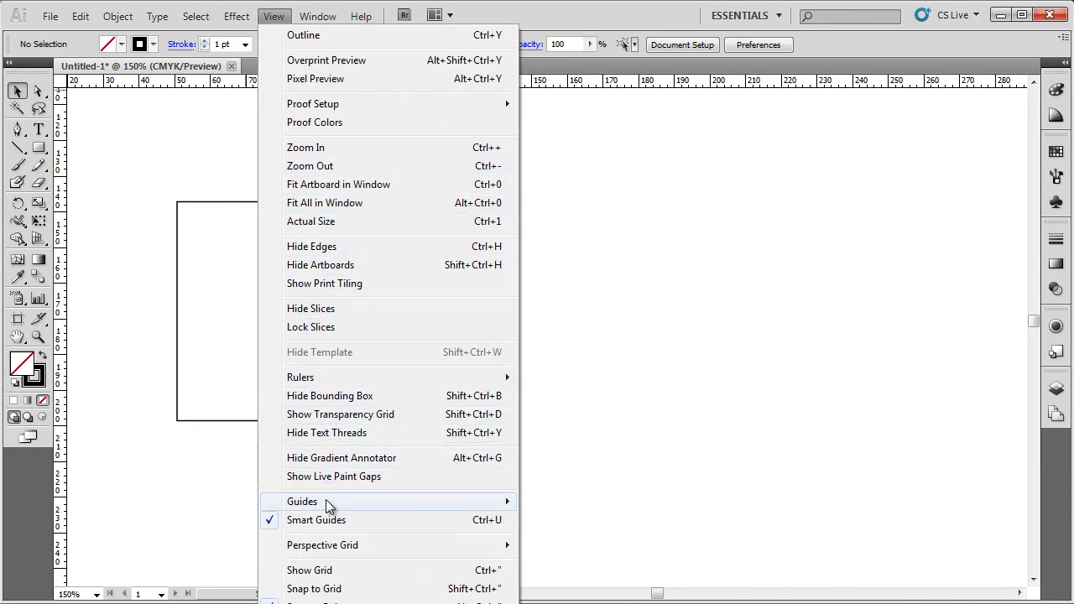
mouse_move(326, 500)
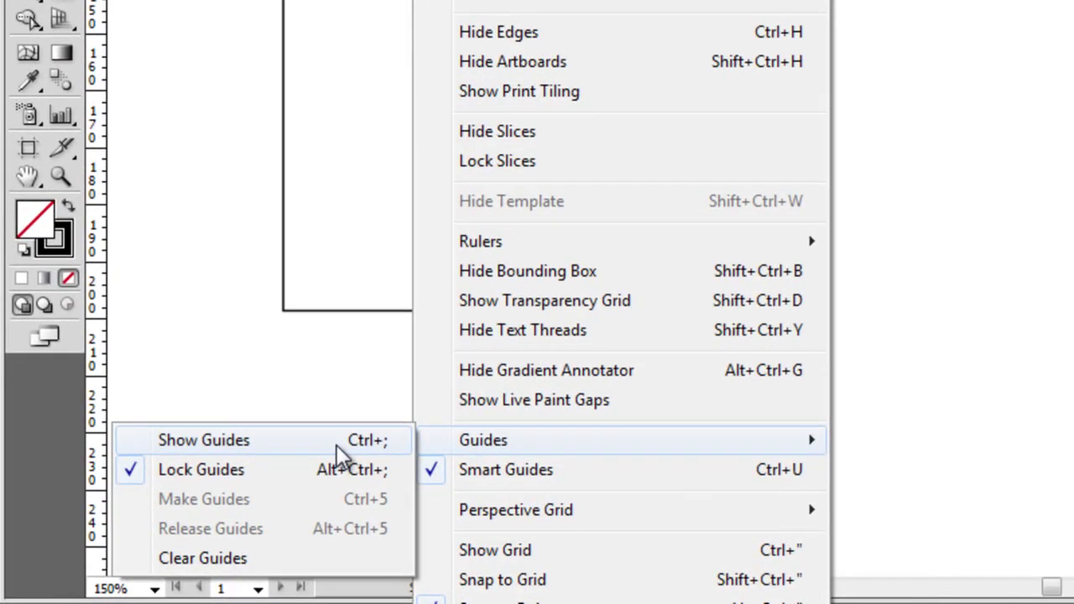
click(307, 466)
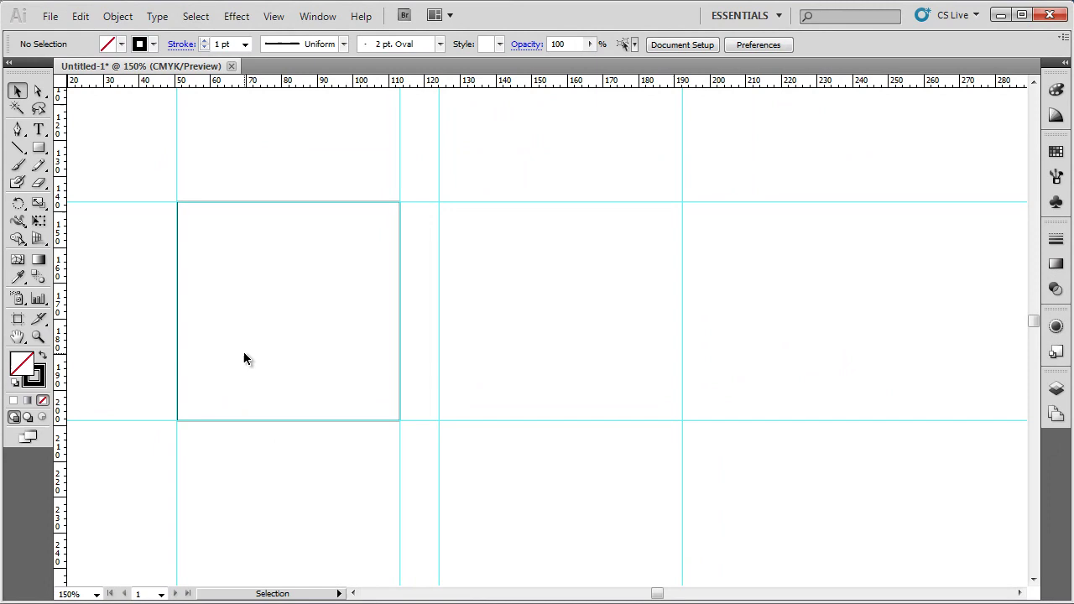
key(ctrl)
key(ctrl+semicolon)
key(ctrl+semicolon)
key(ctrl+semicolon)
key(ctrl+semicolon)
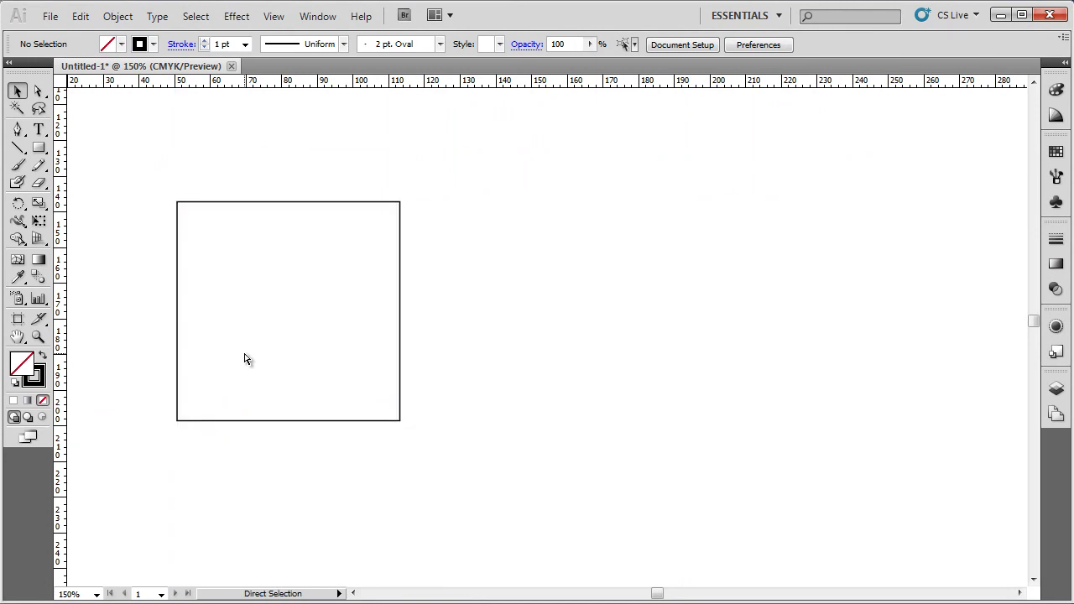
key(ctrl+semicolon)
key(ctrl+semicolon)
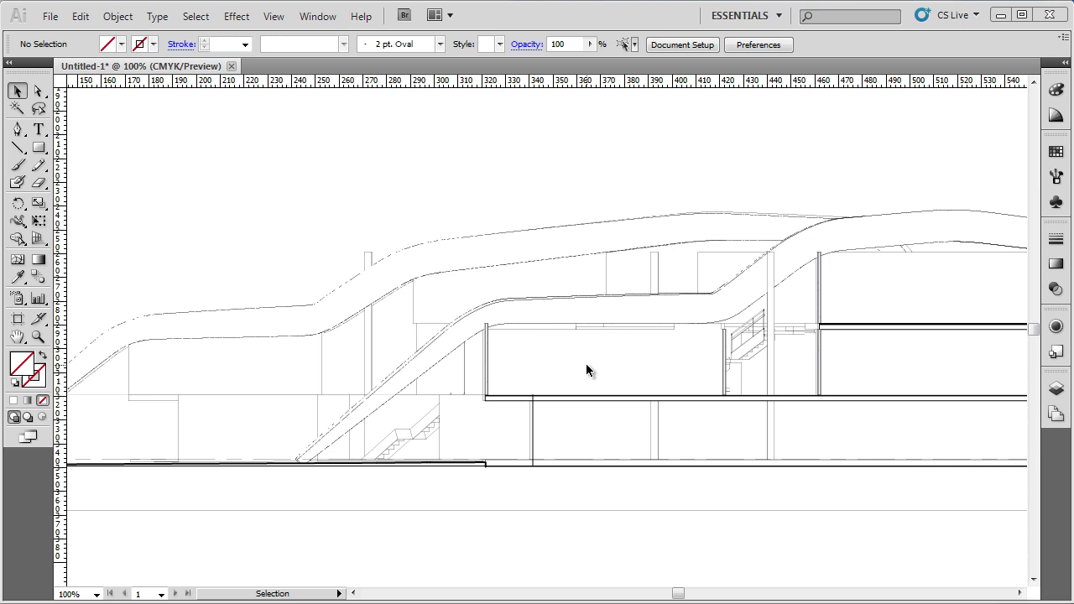
Zoom into the upper-floor room and draw a louver rectangle under the ceiling beside the column
click(37, 338)
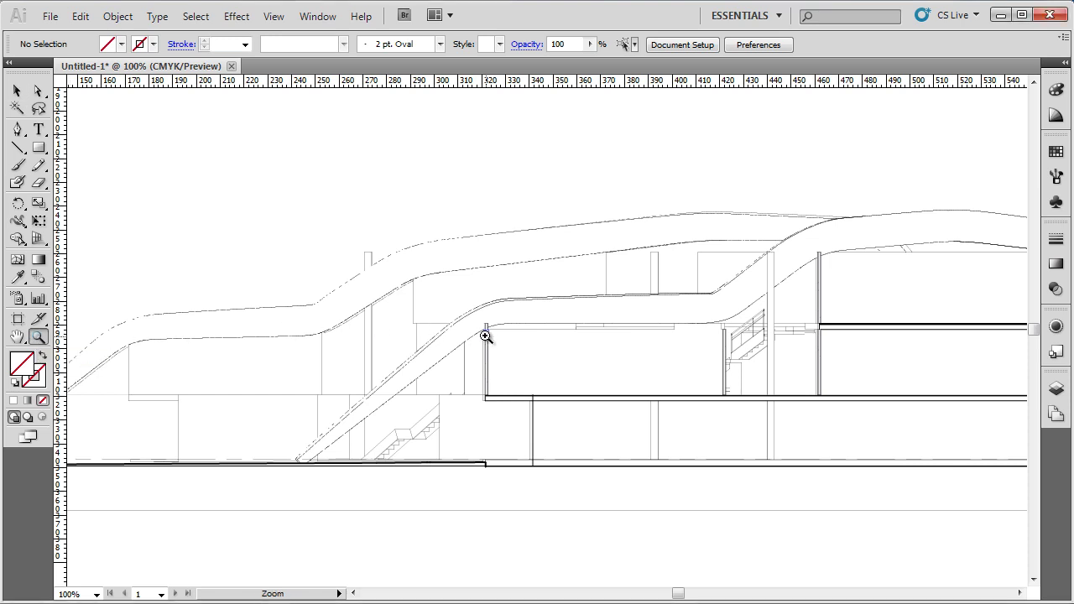
drag(471, 305, 742, 414)
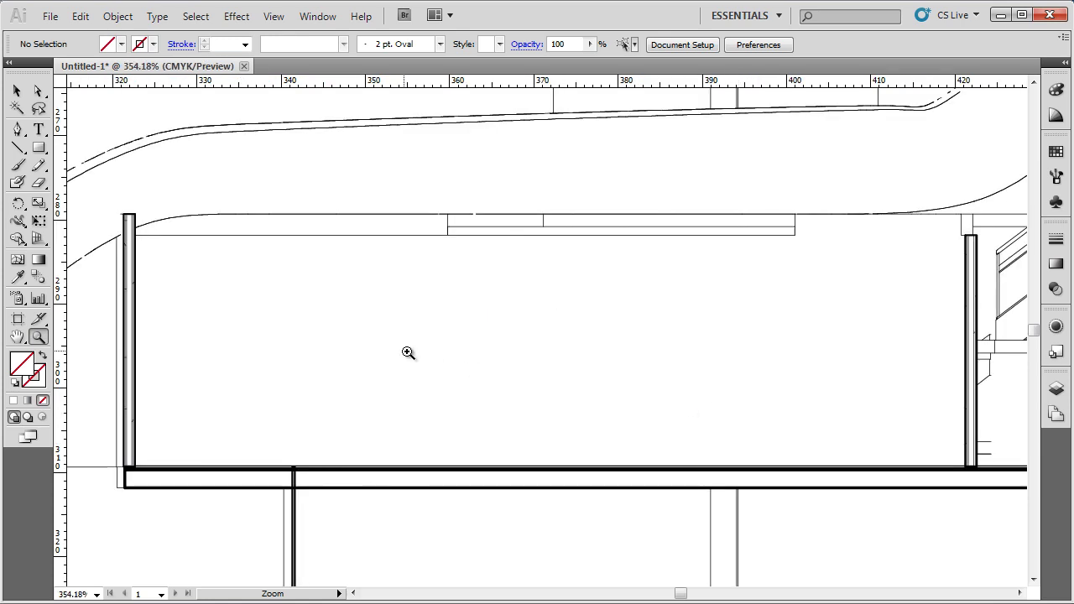
click(17, 90)
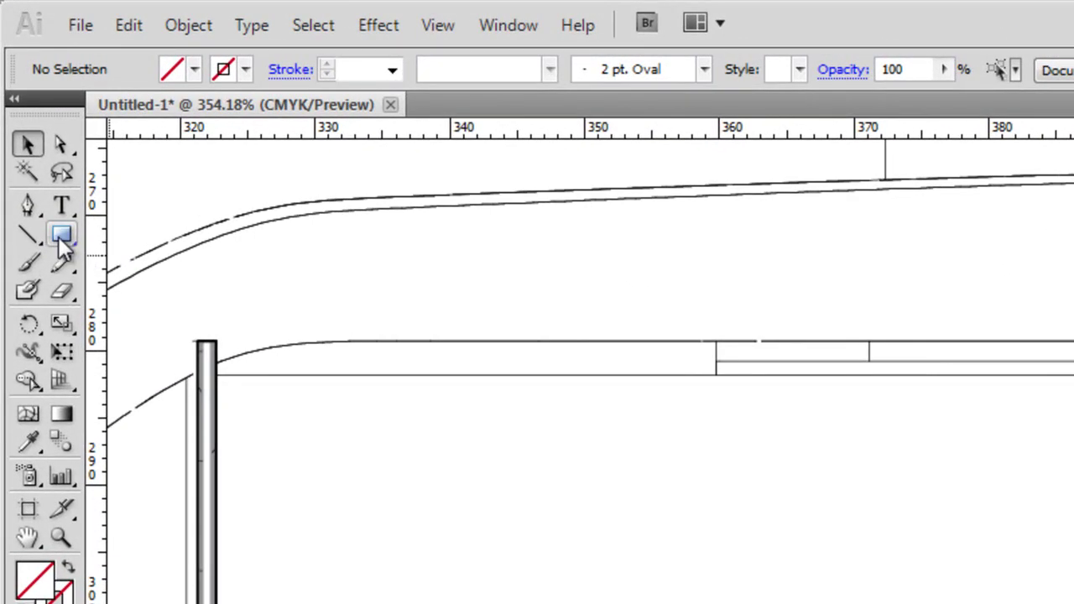
click(62, 238)
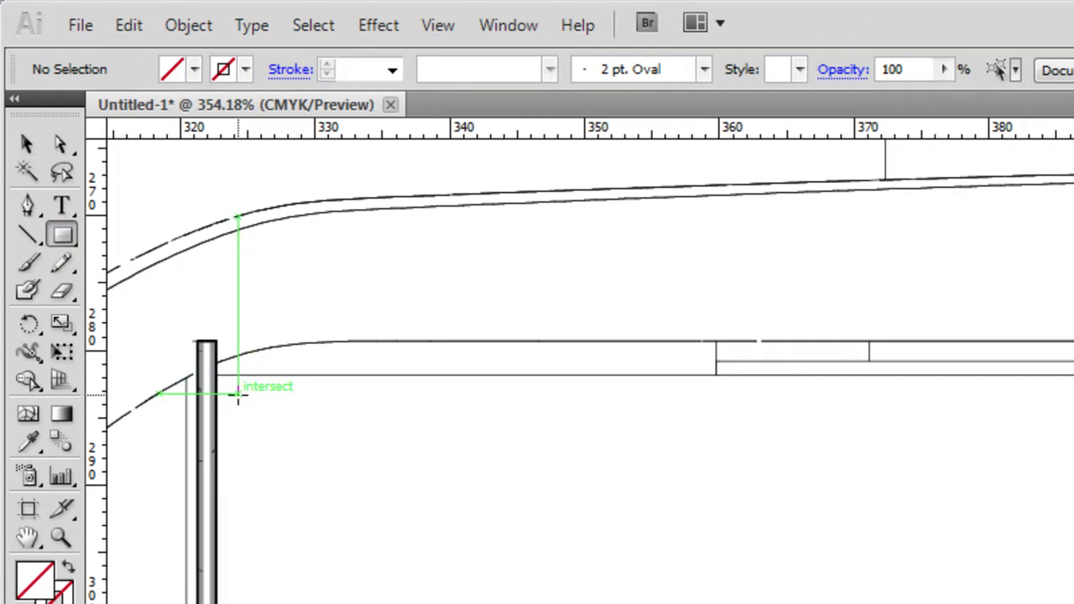
drag(238, 394, 431, 441)
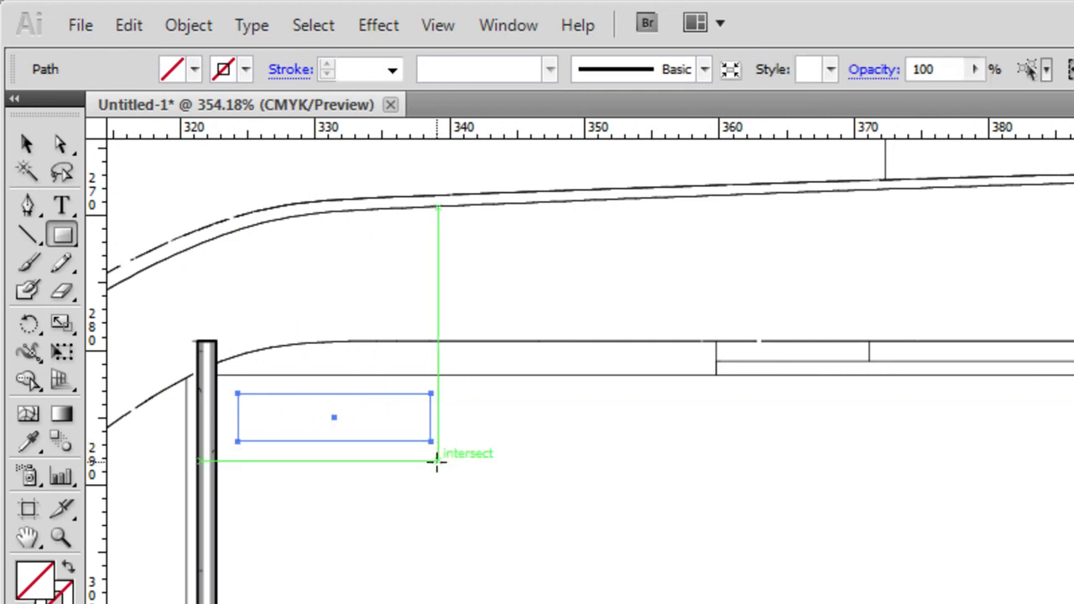
Set the louver rectangle's fill to None and stroke to black, then deselect it
click(195, 70)
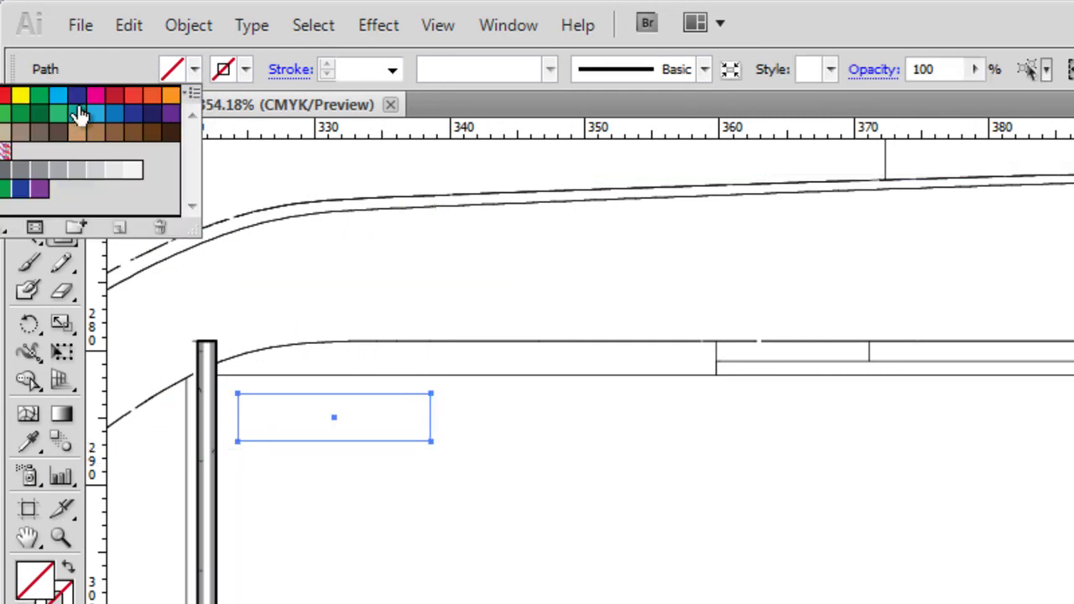
click(9, 170)
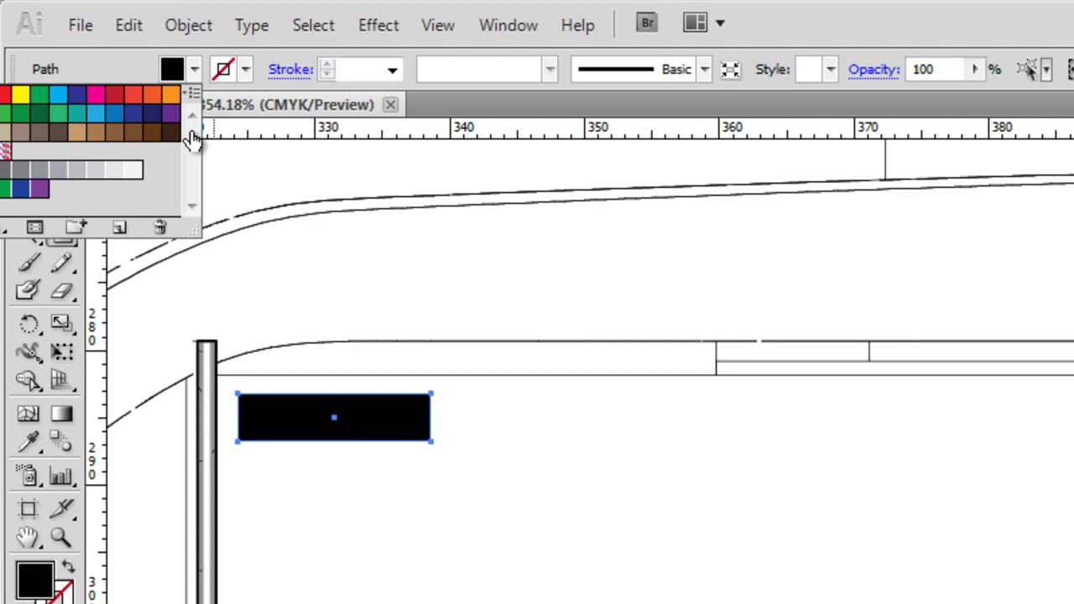
click(8, 94)
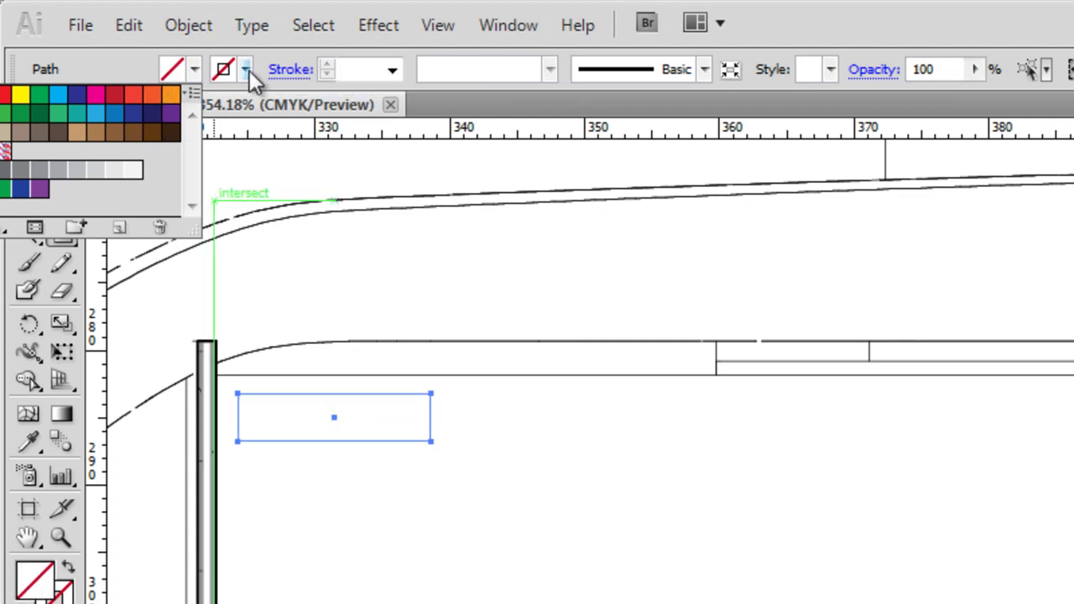
click(250, 70)
click(244, 70)
click(34, 96)
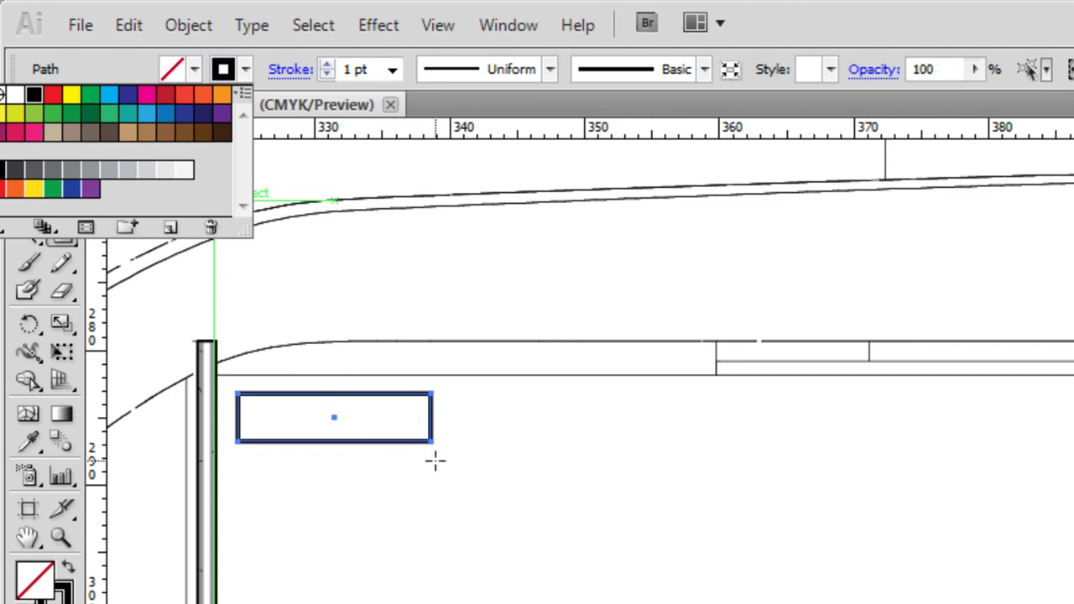
click(470, 459)
click(475, 459)
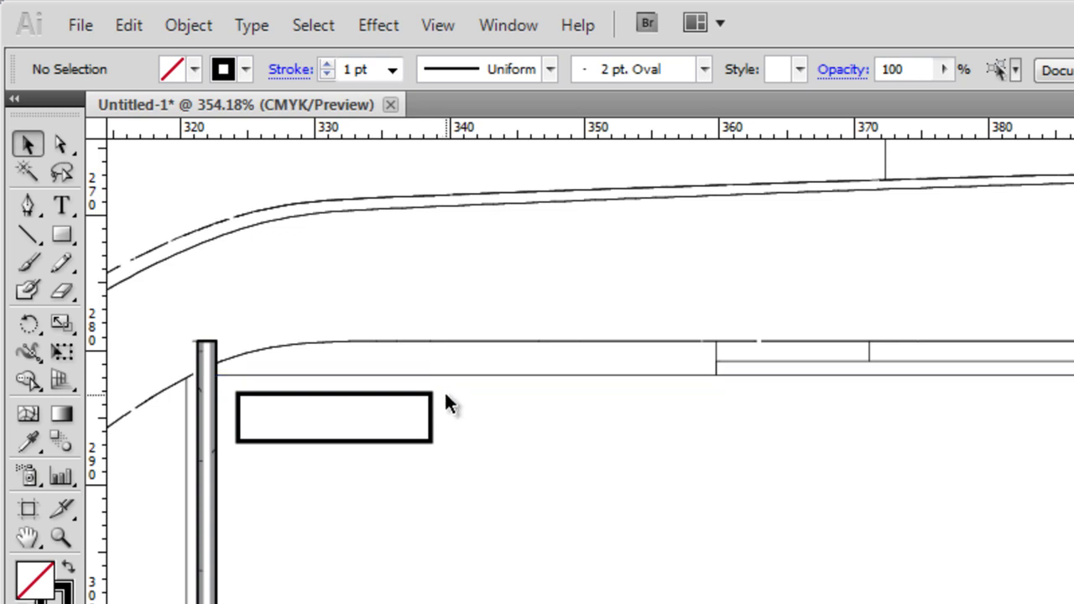
Draw a second 13.59 × 3.54 mm louver rectangle from the first one's top-right corner
click(69, 235)
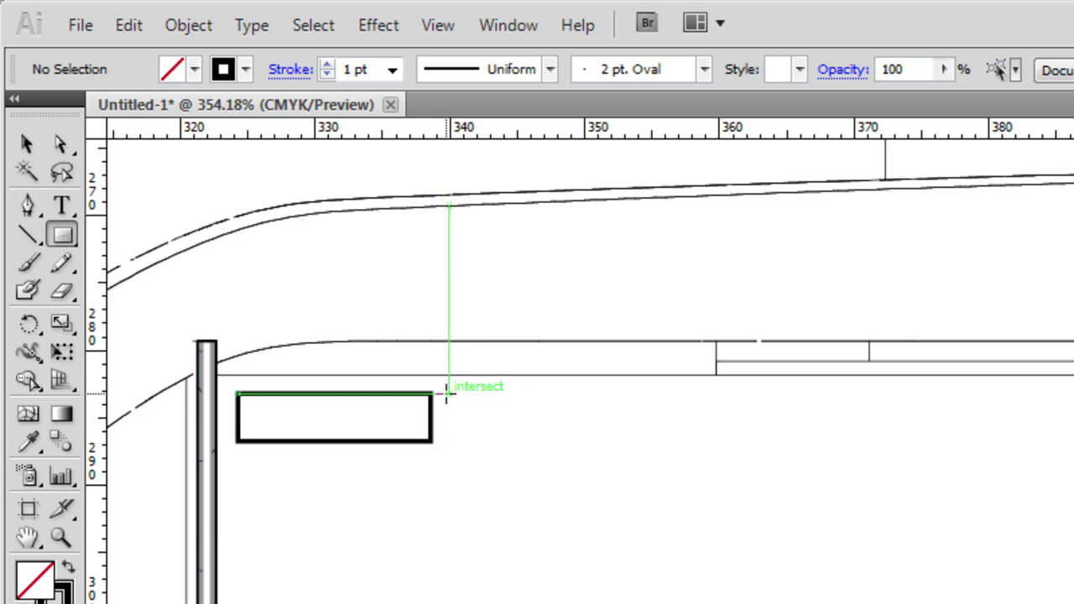
drag(448, 395, 632, 442)
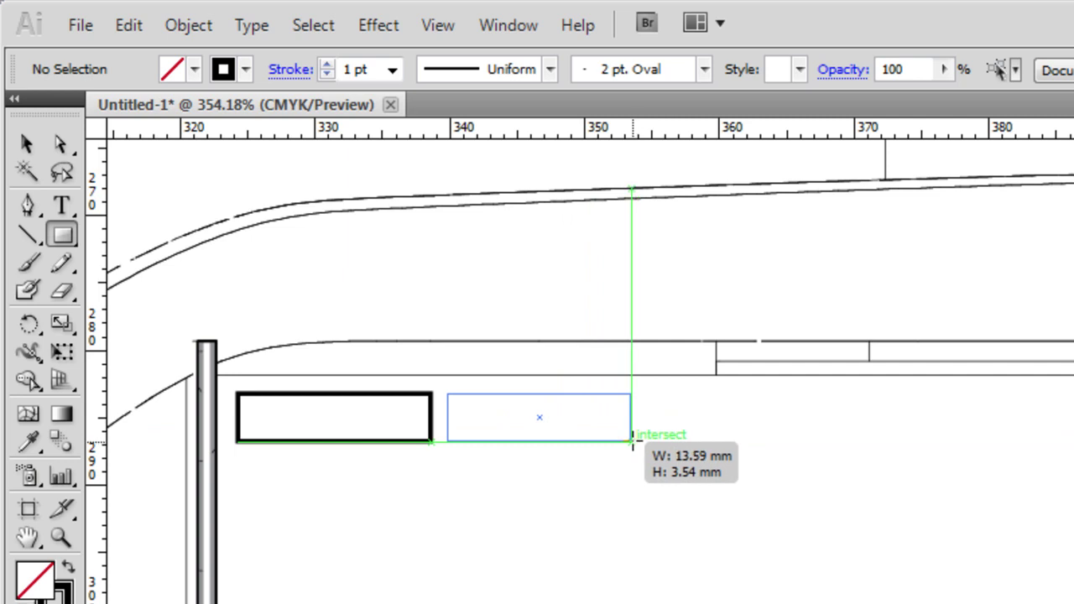
drag(632, 442, 632, 443)
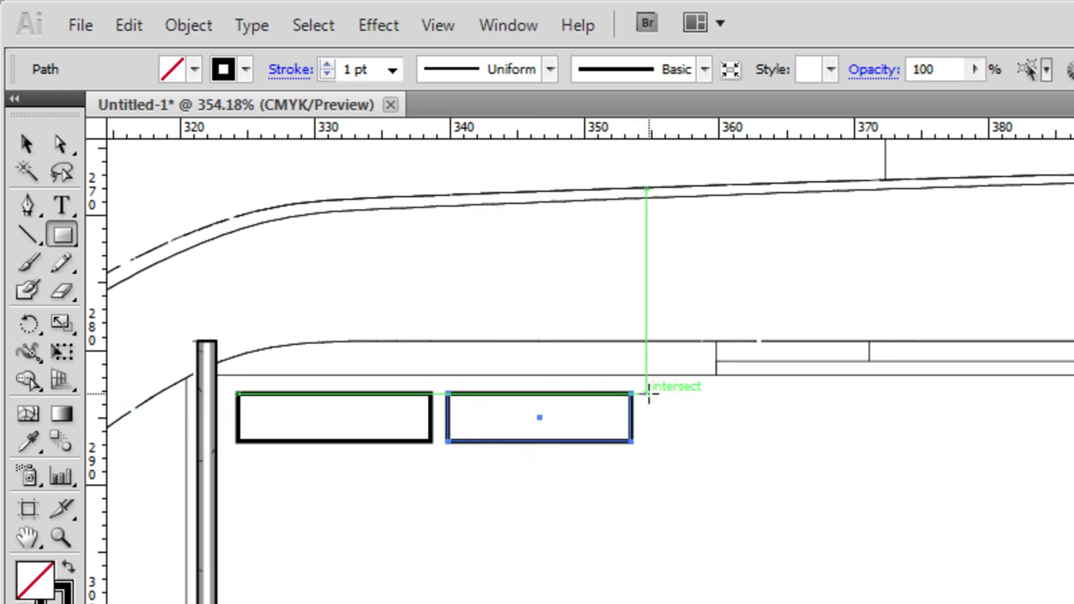
Draw a 15 mm × 4 mm rectangle right of the second louver via the Rectangle dialog
click(649, 395)
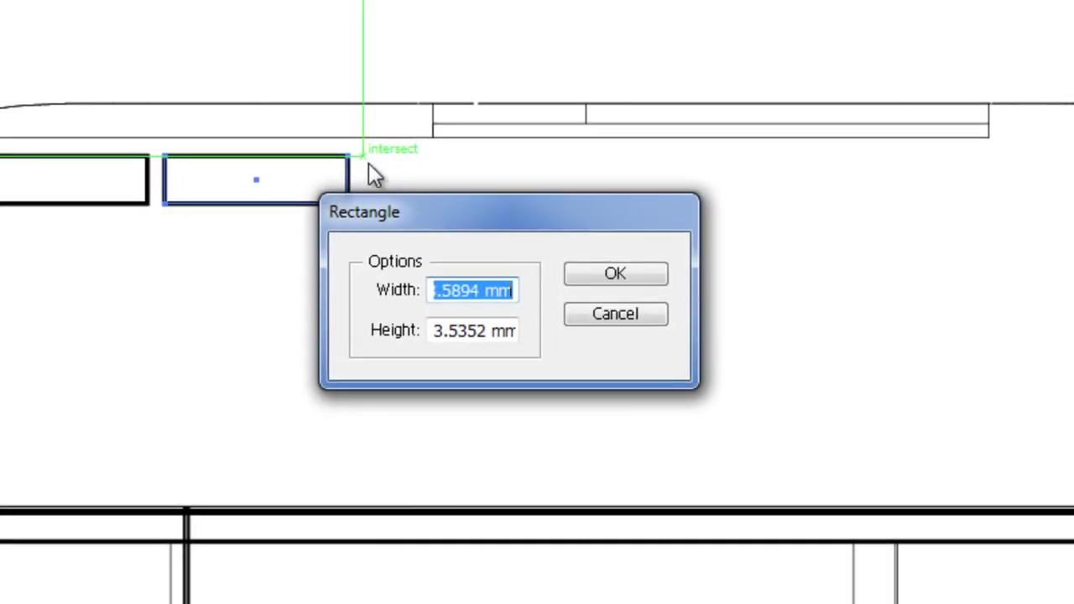
click(484, 292)
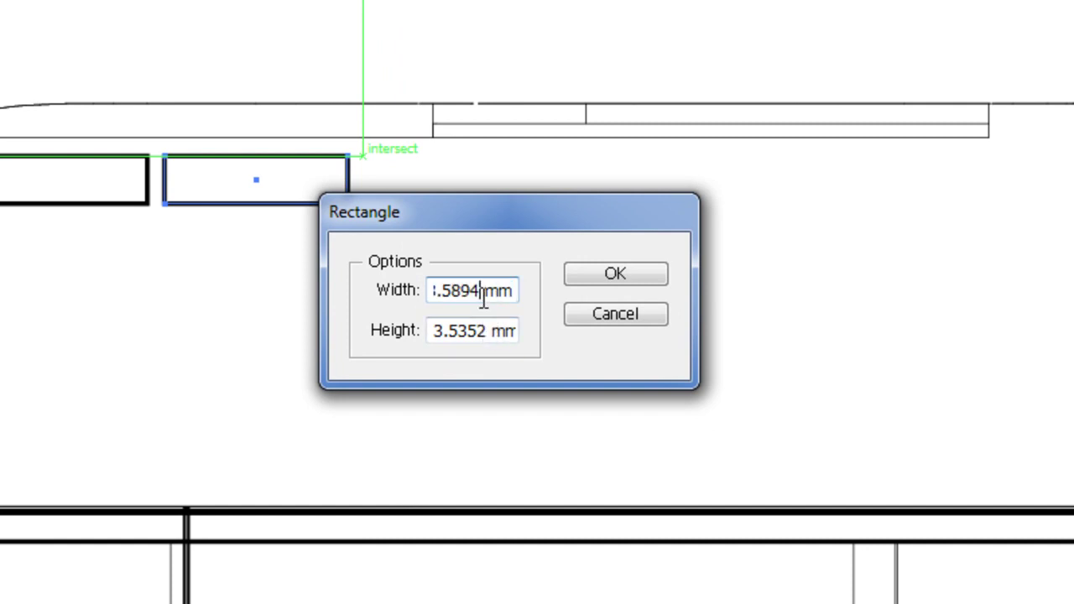
drag(482, 292, 399, 290)
text(15)
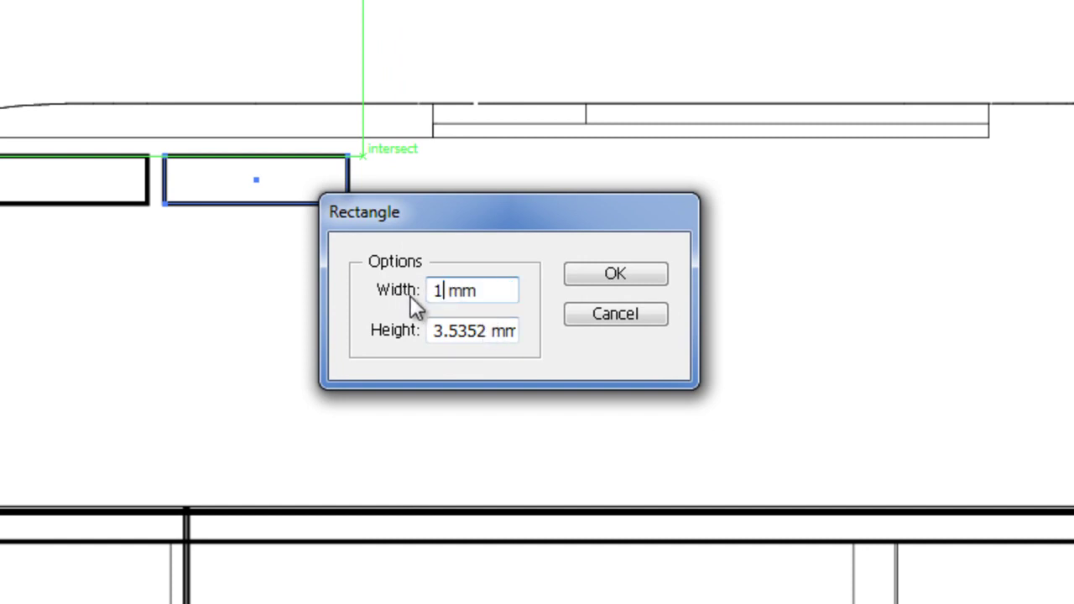
drag(485, 331, 430, 332)
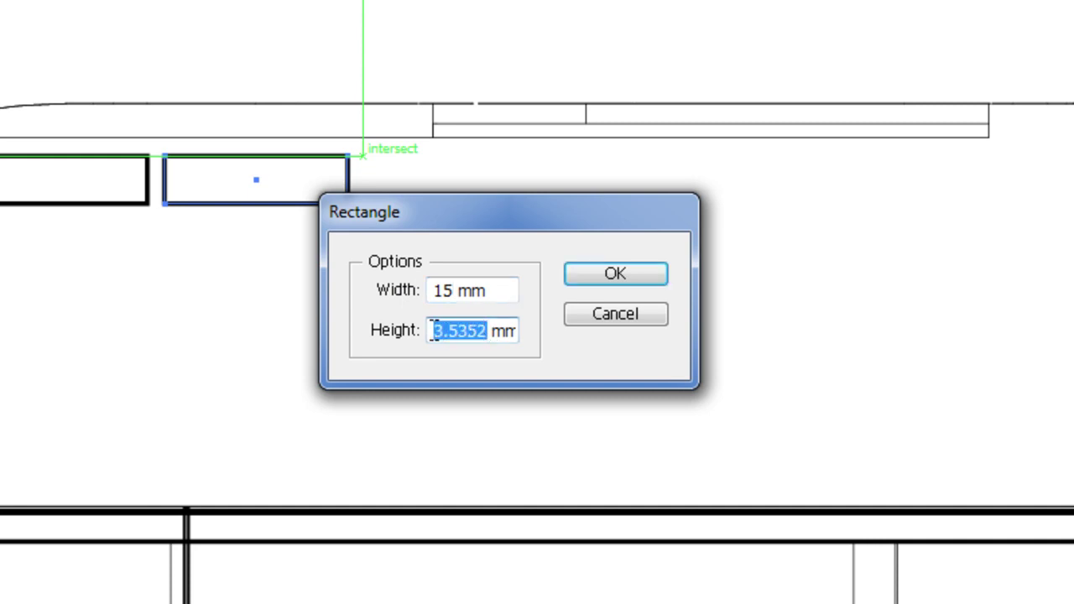
text(4)
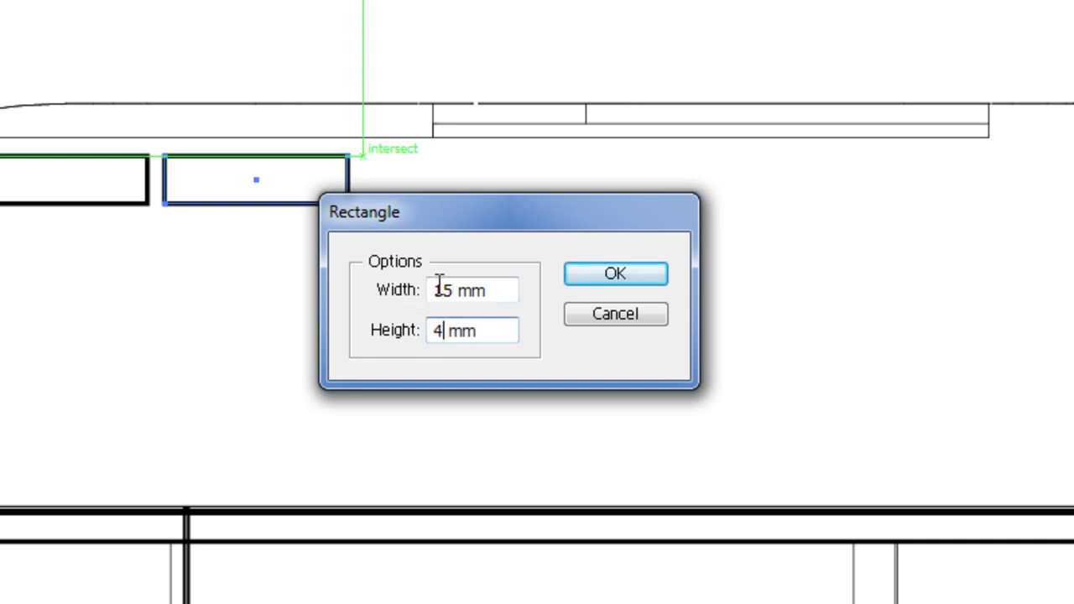
click(569, 280)
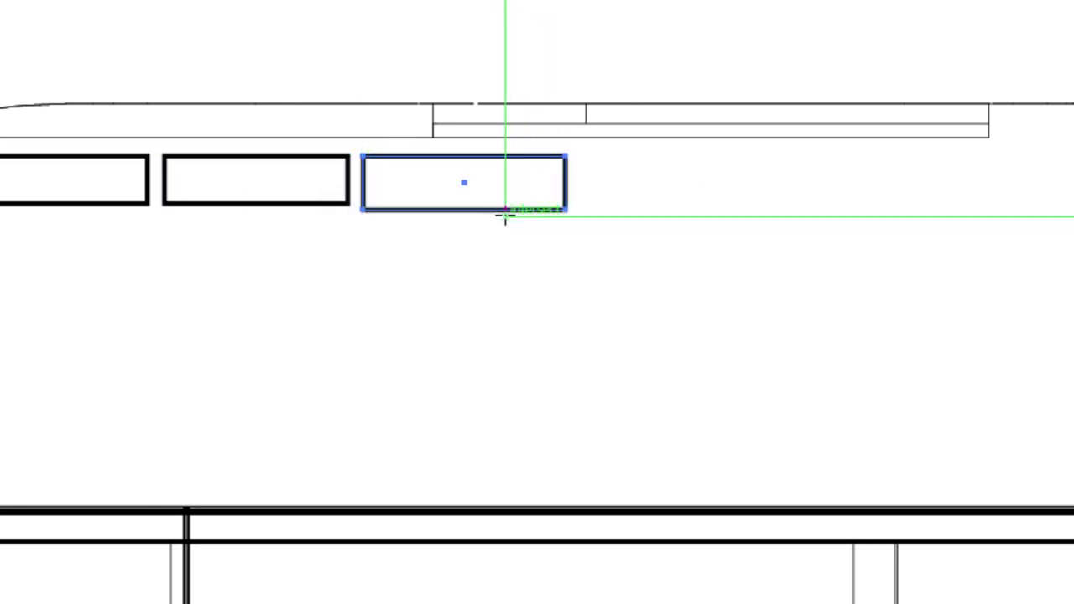